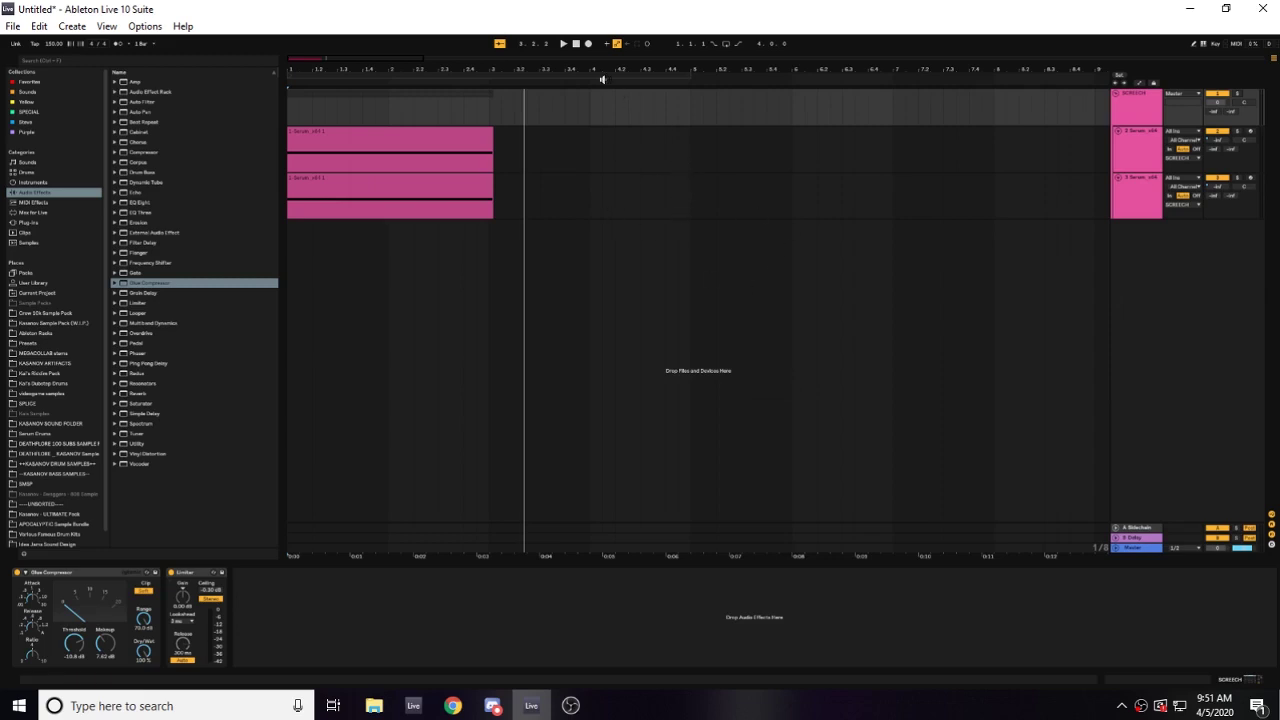
# Reset the start point to bar 1, then solo and play the second Serum track with its chain shown.
pyautogui.click(576, 44)
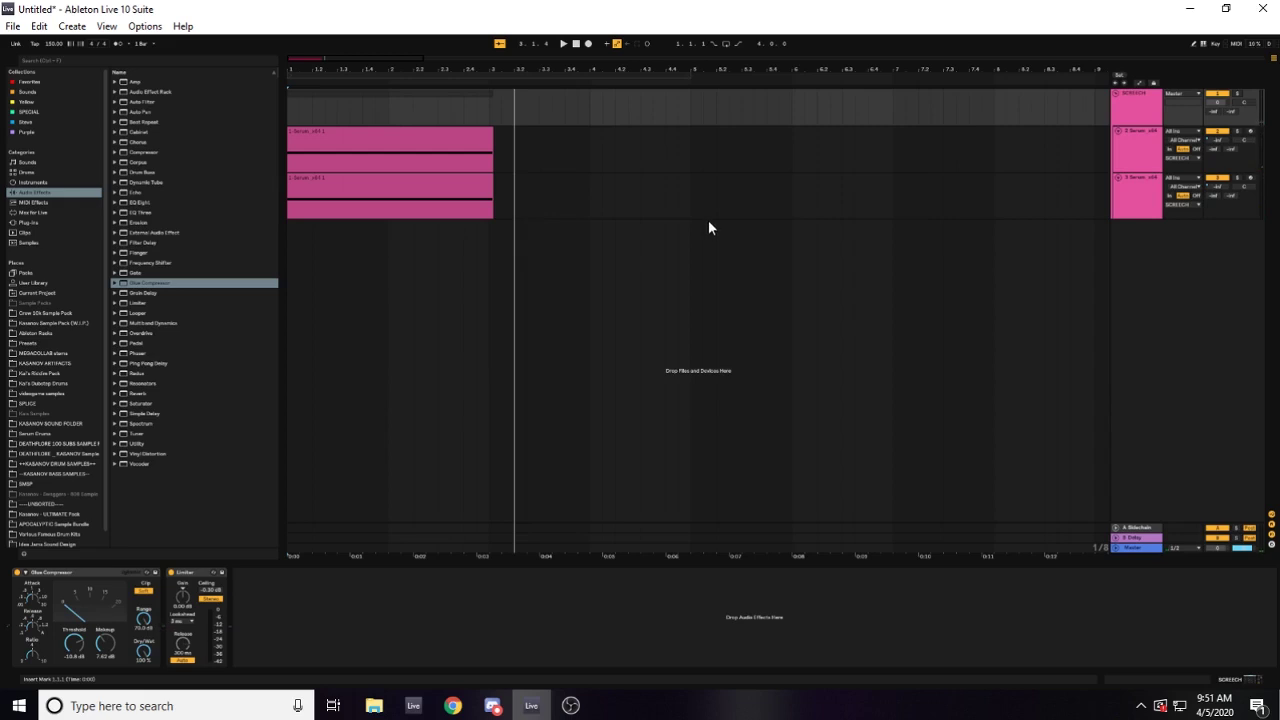
pyautogui.click(1125, 193)
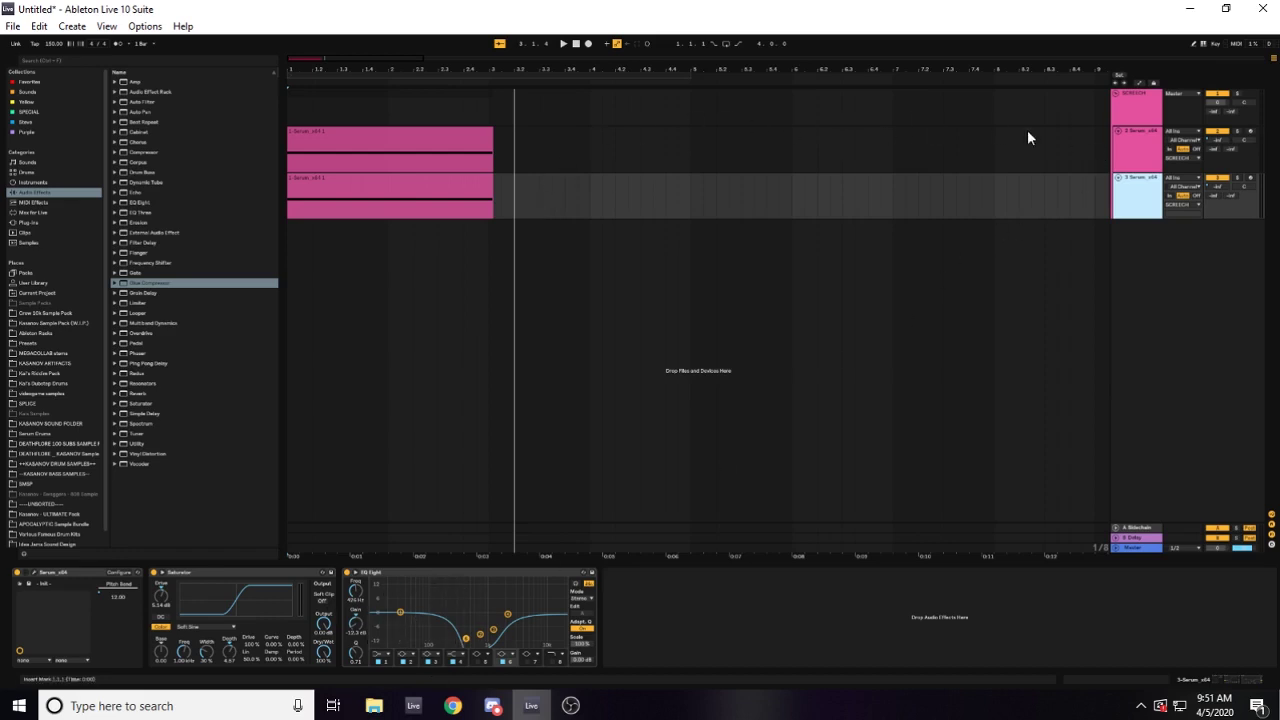
pyautogui.click(1123, 143)
pyautogui.click(1236, 132)
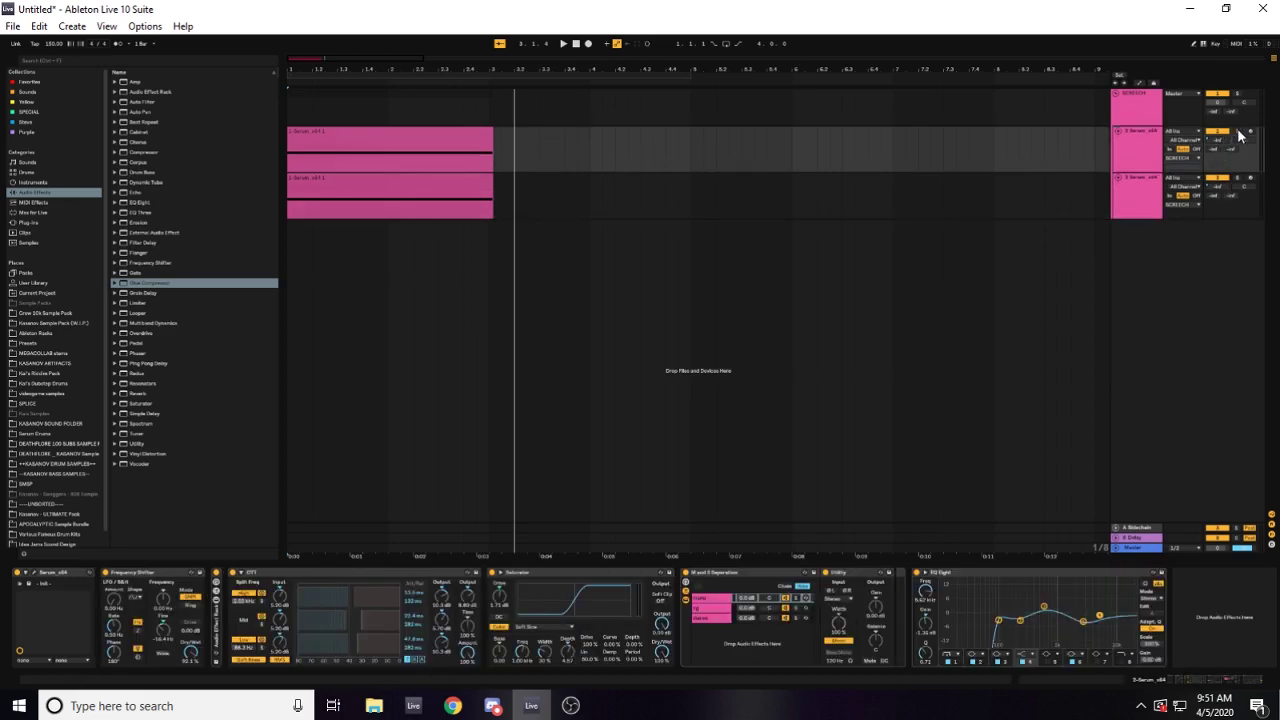
pyautogui.press('space')
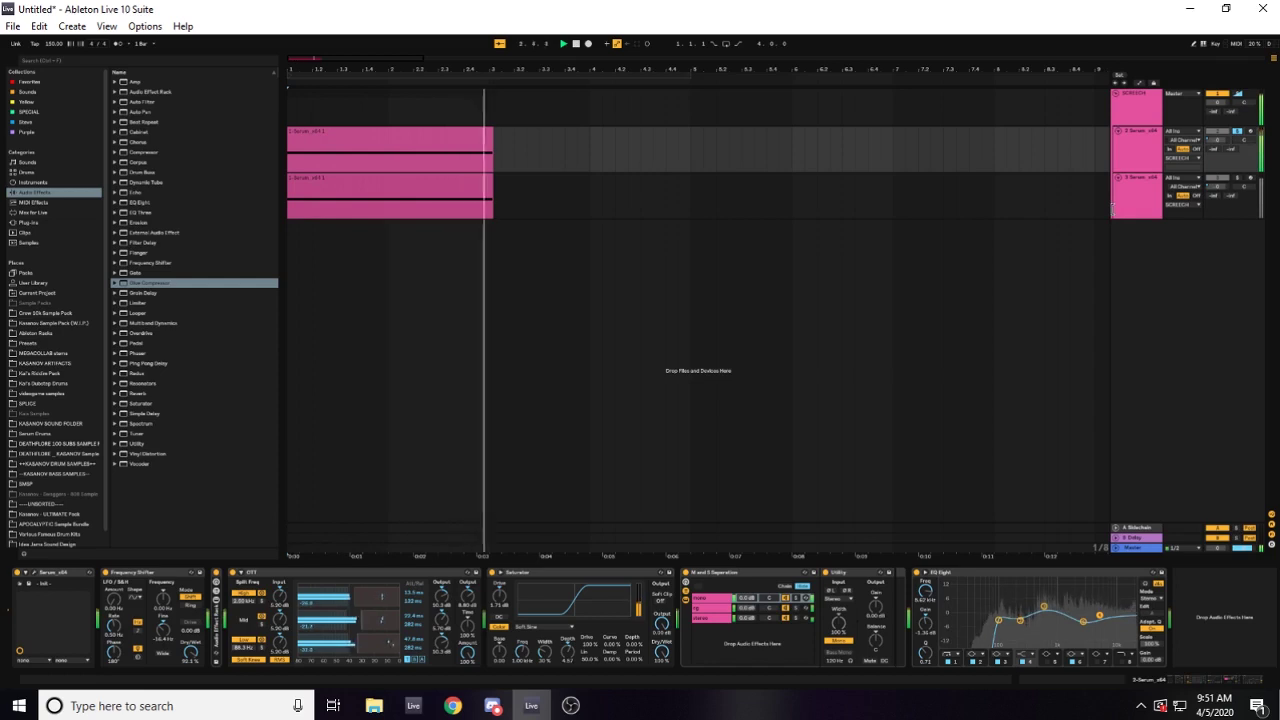
pyautogui.press('space')
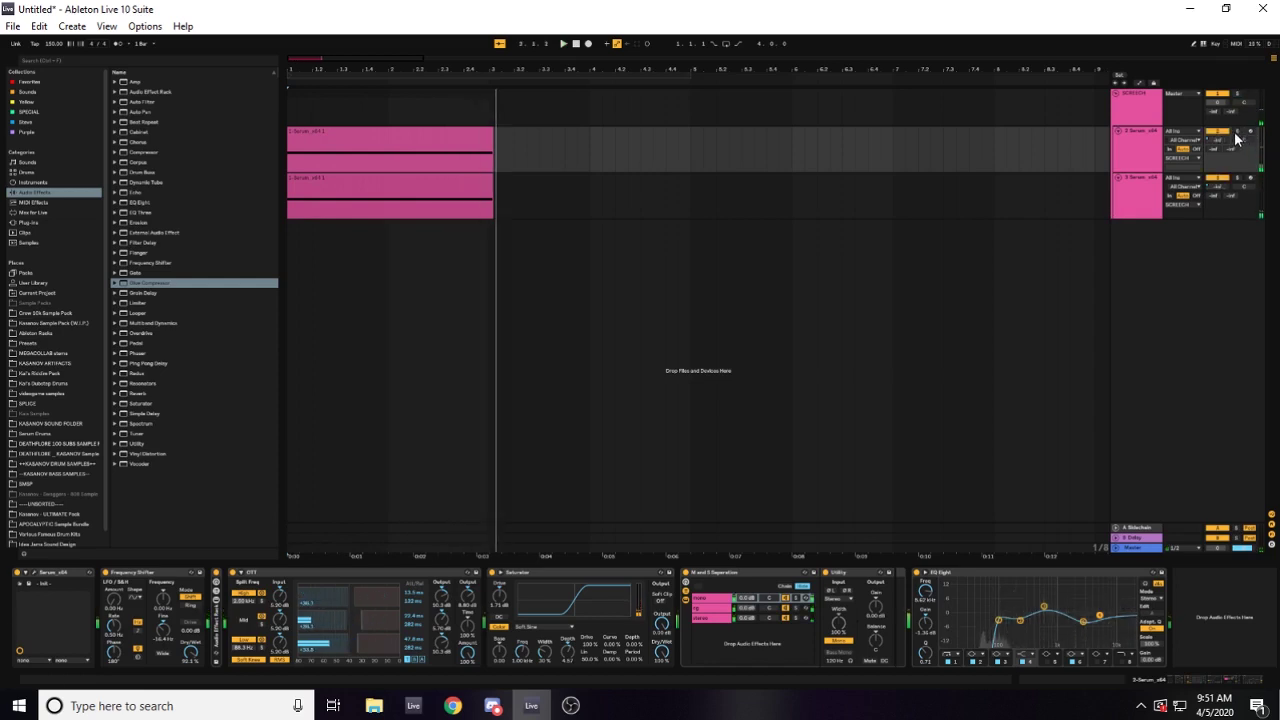
# Open the second track's Serum editor, move it right, and play the patch on Serum's FX page.
pyautogui.click(34, 576)
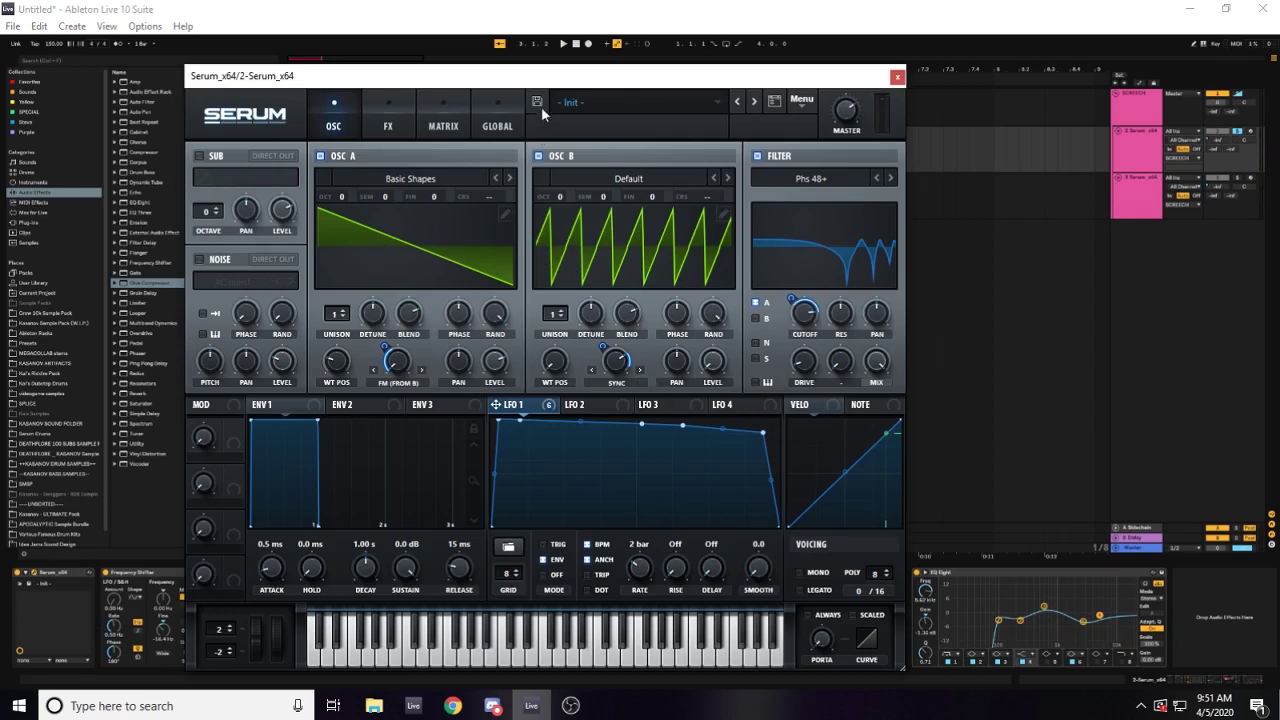
pyautogui.moveTo(541, 104); pyautogui.dragTo(737, 86)
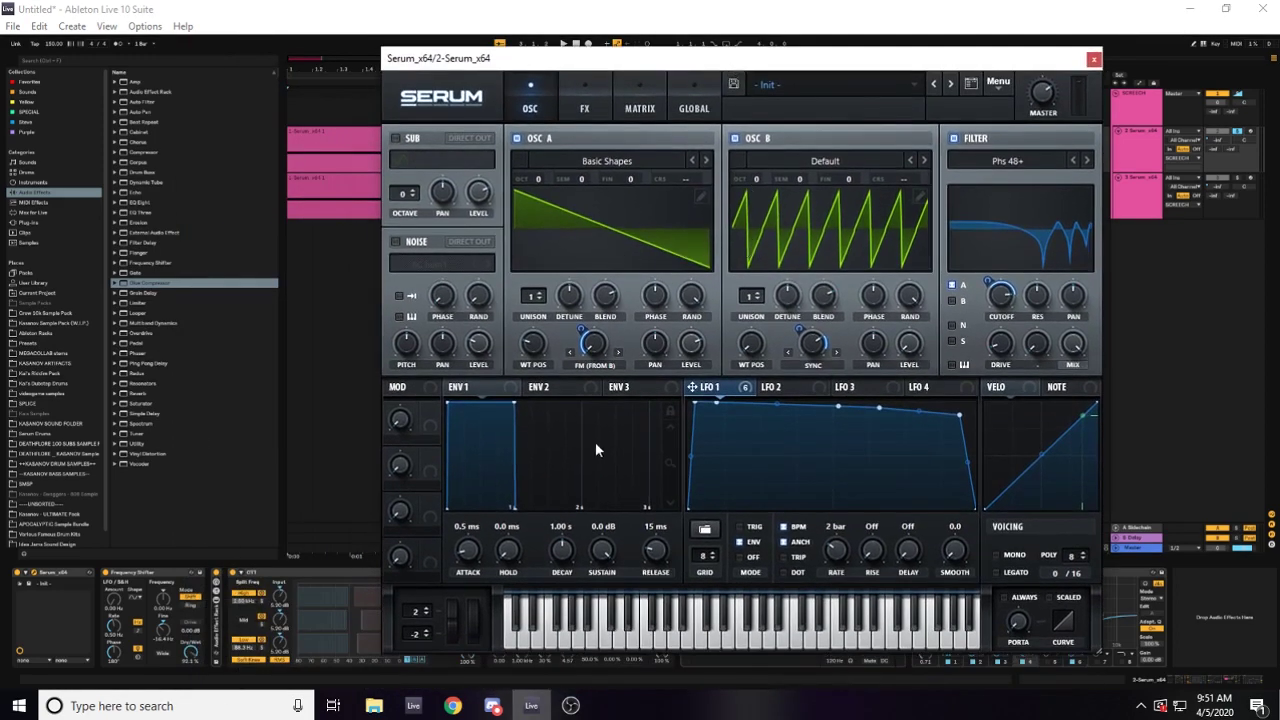
pyautogui.rightClick(716, 397)
pyautogui.click(598, 368)
pyautogui.rightClick(603, 356)
pyautogui.click(785, 243)
pyautogui.rightClick(812, 343)
pyautogui.click(742, 352)
pyautogui.press('space')
pyautogui.click(579, 107)
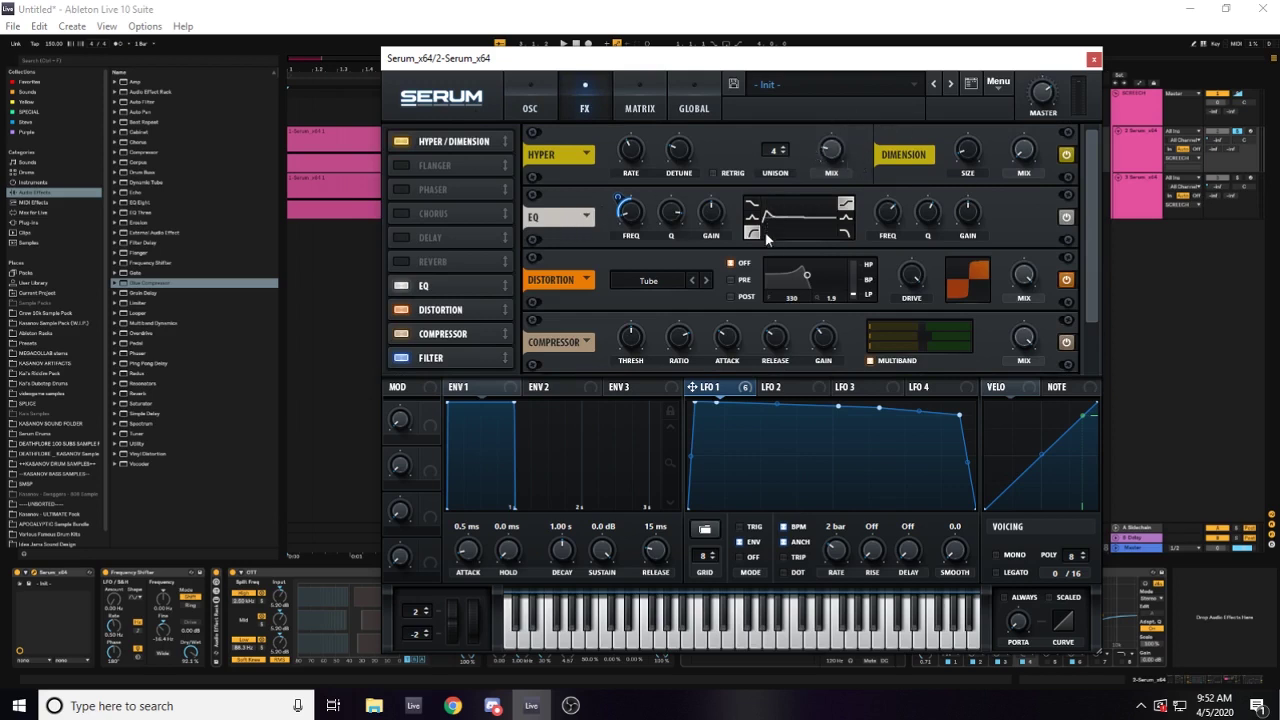
# Play while toggling Serum's Filter effect off and on, leave it enabled, and close Serum.
pyautogui.press('space')
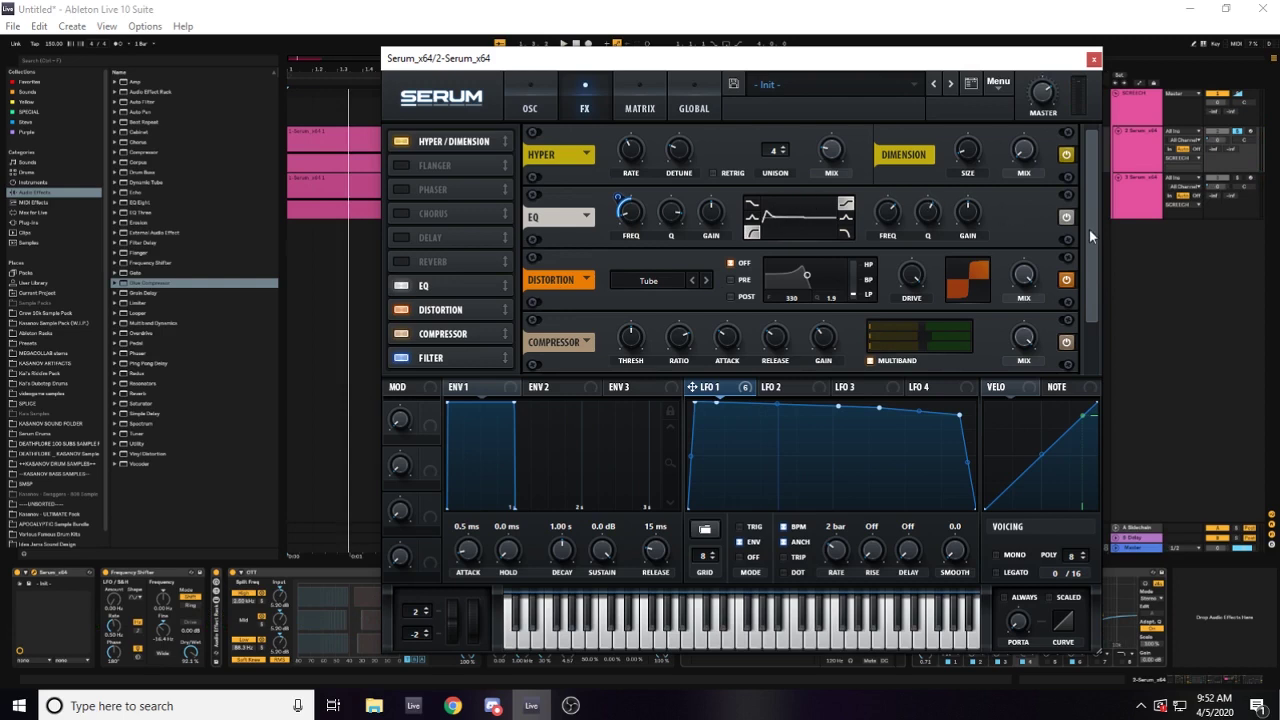
pyautogui.moveTo(1089, 228); pyautogui.dragTo(1086, 285)
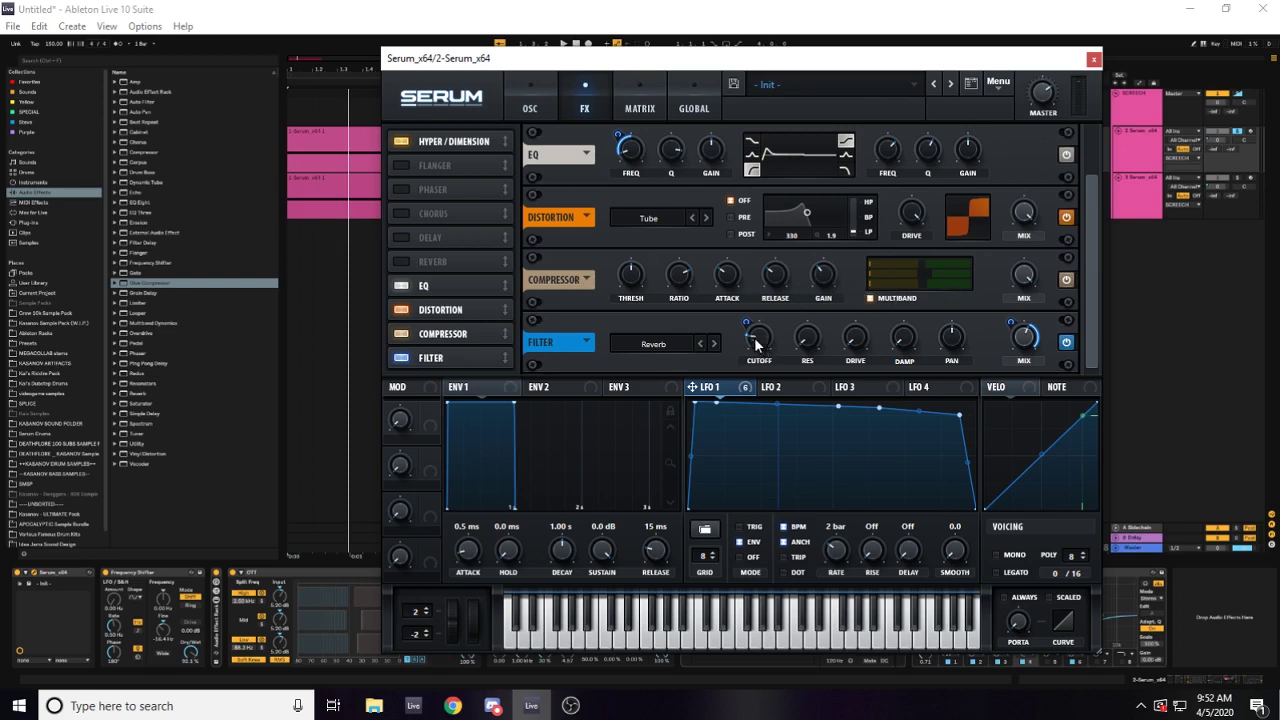
pyautogui.click(404, 358)
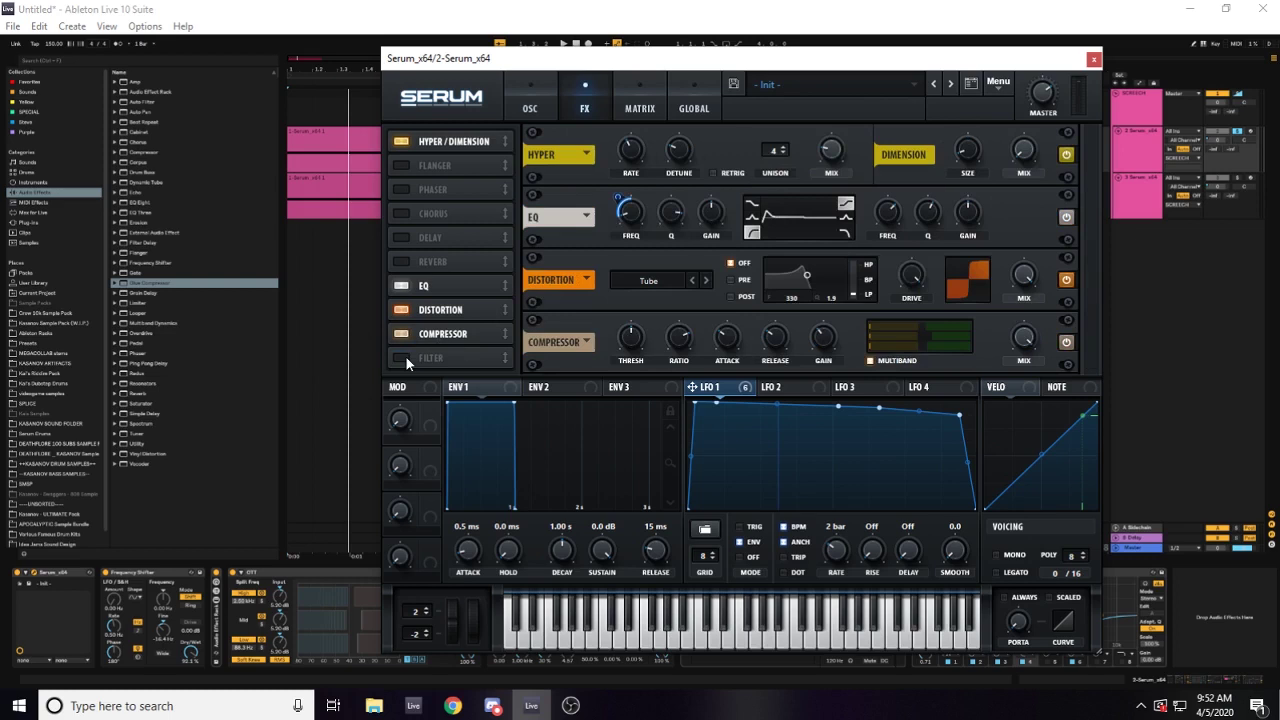
pyautogui.click(403, 358)
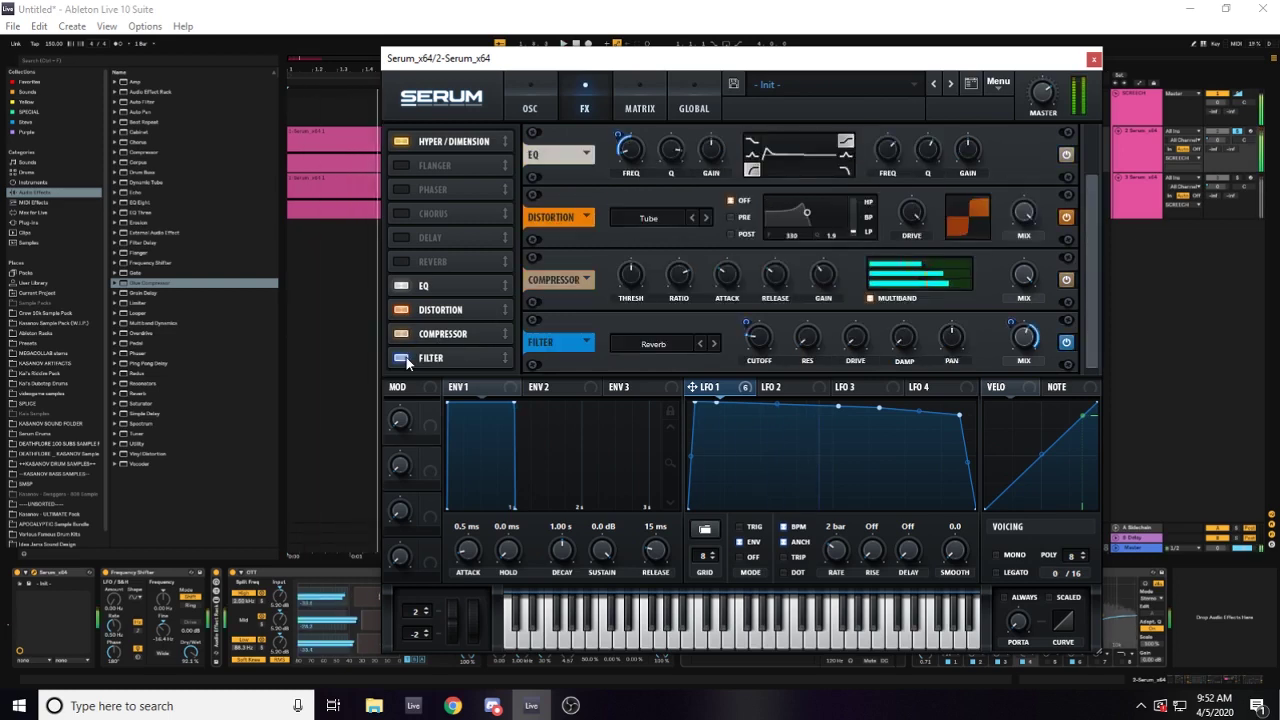
pyautogui.press('space')
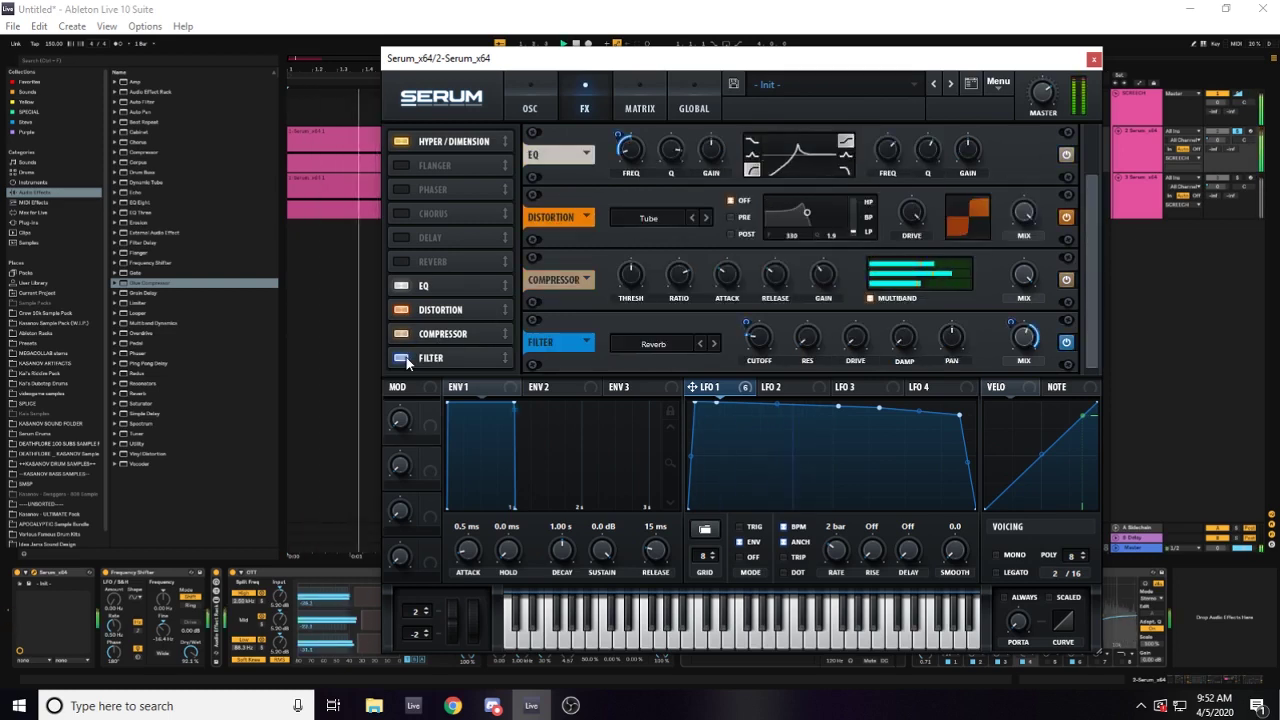
pyautogui.press('space')
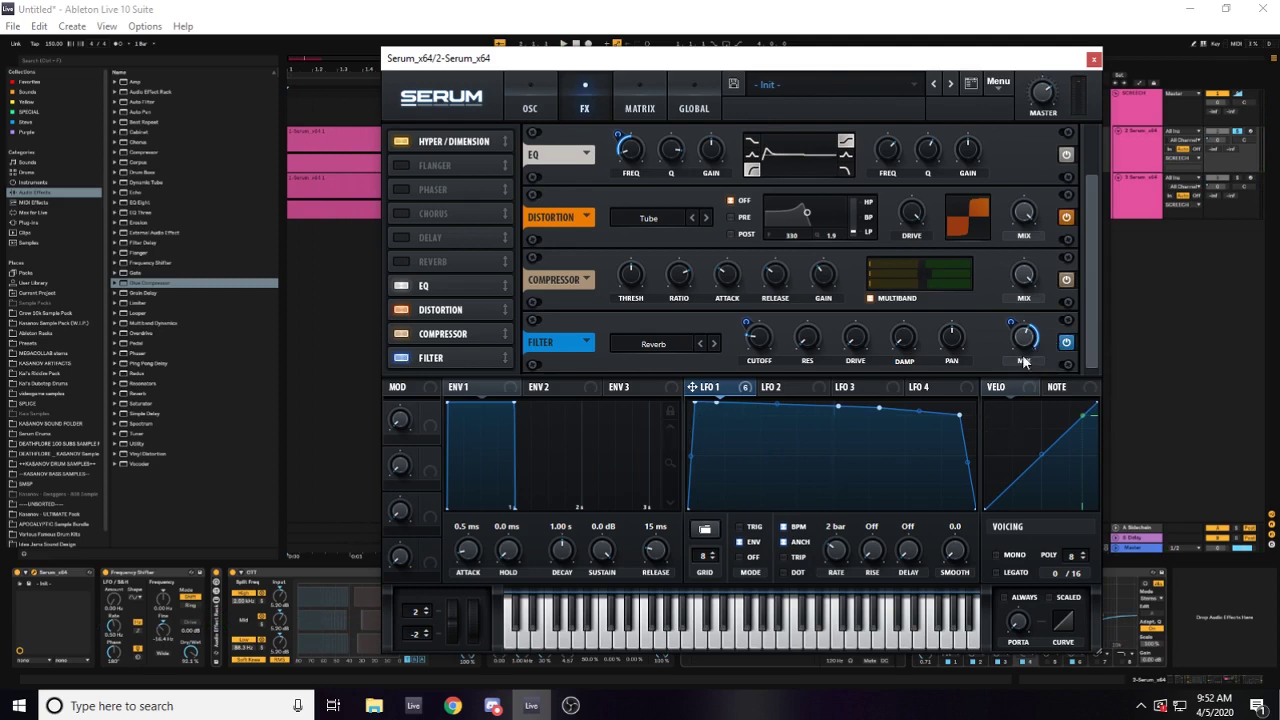
pyautogui.click(1094, 61)
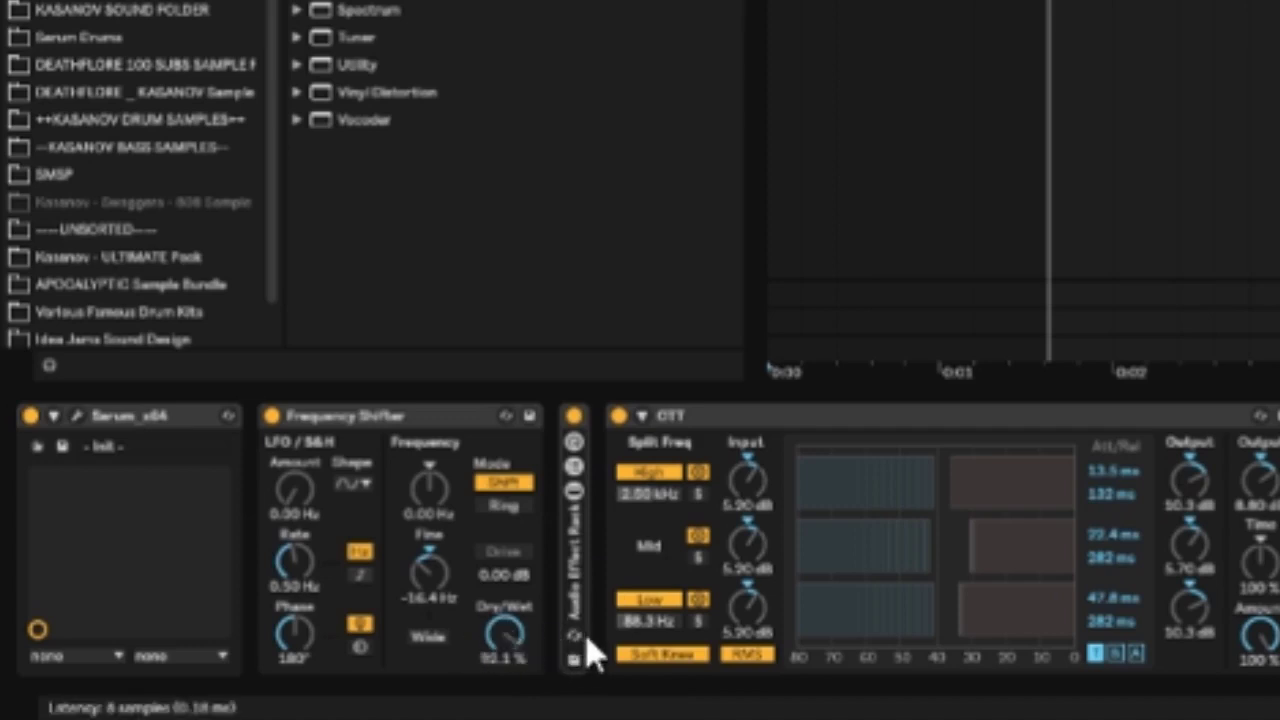
# During playback, lower the Frequency Shifter's Dry/Wet to 84.9%.
pyautogui.press('space')
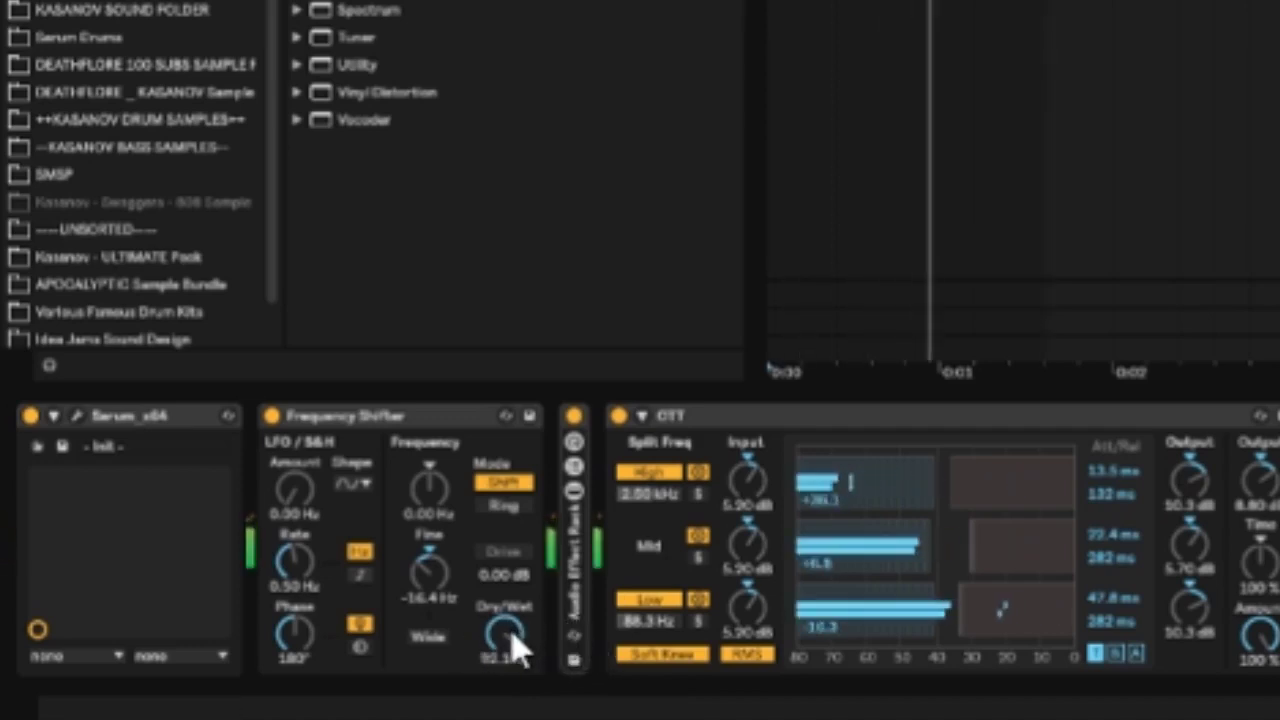
pyautogui.moveTo(515, 650); pyautogui.dragTo(515, 676)
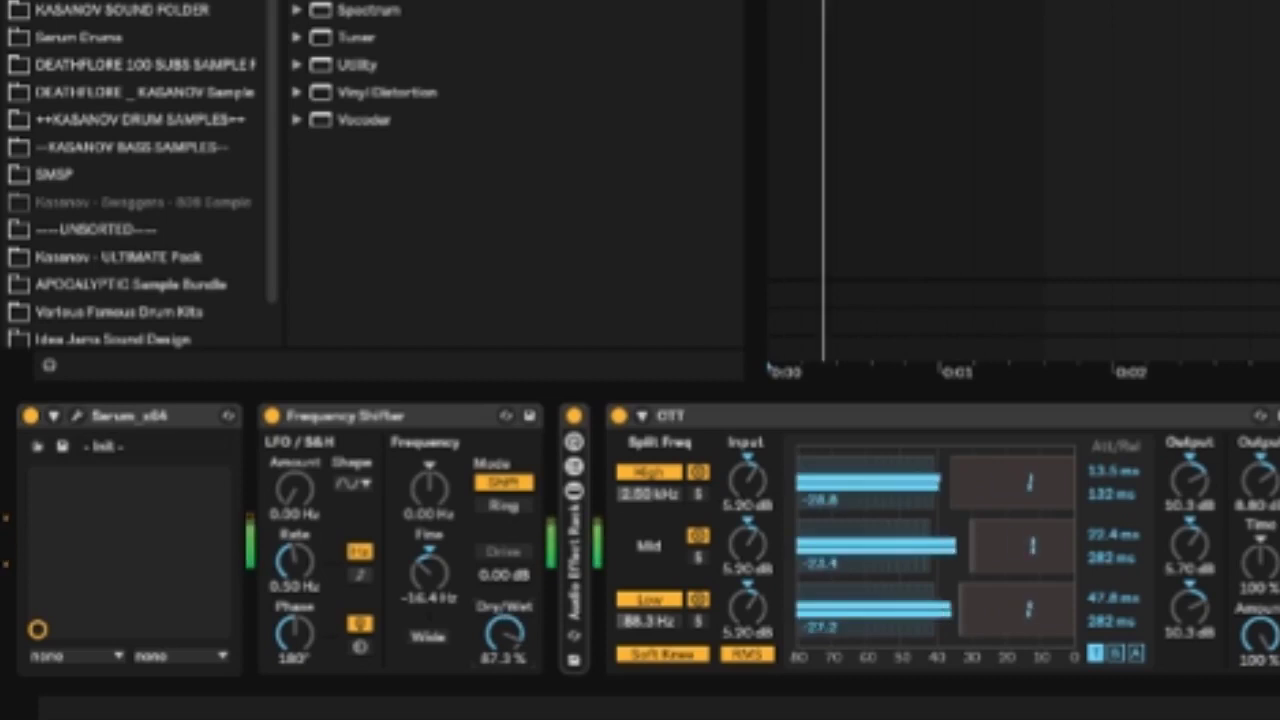
pyautogui.moveTo(515, 676); pyautogui.dragTo(510, 650)
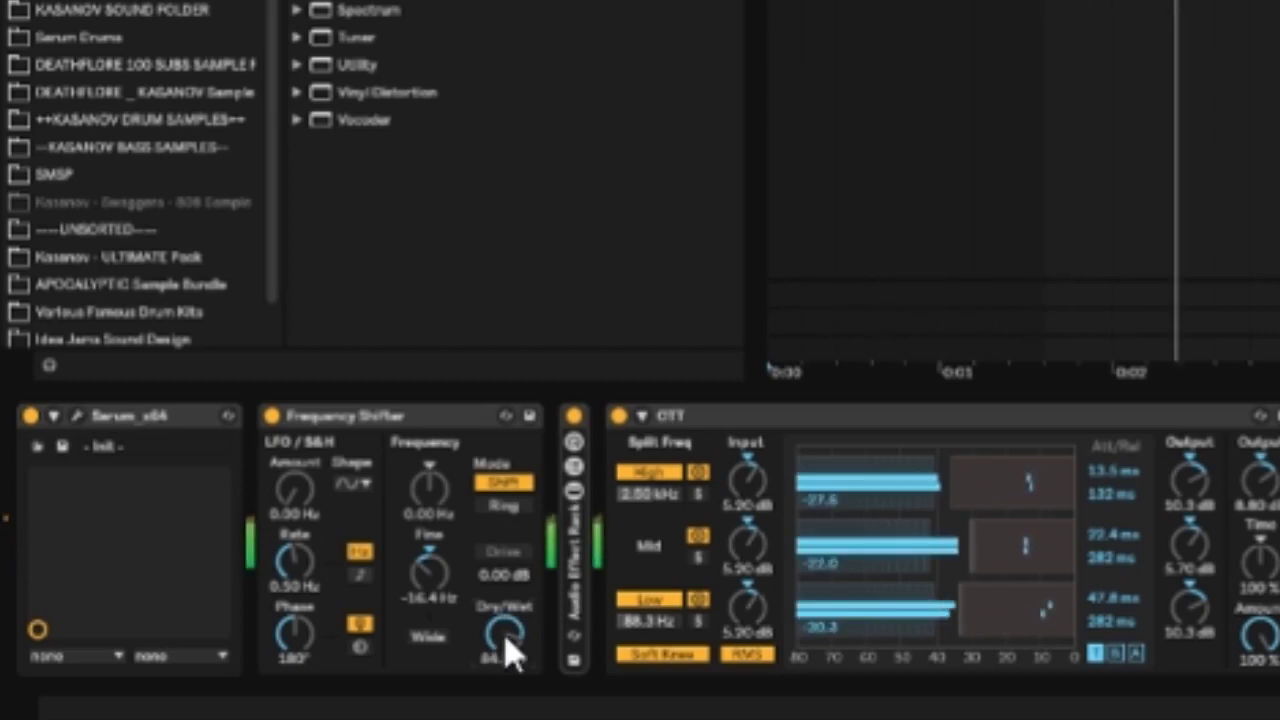
# Expand the Audio Effect Rack, solo and unsolo each chain, then collapse it.
pyautogui.doubleClick(582, 620)
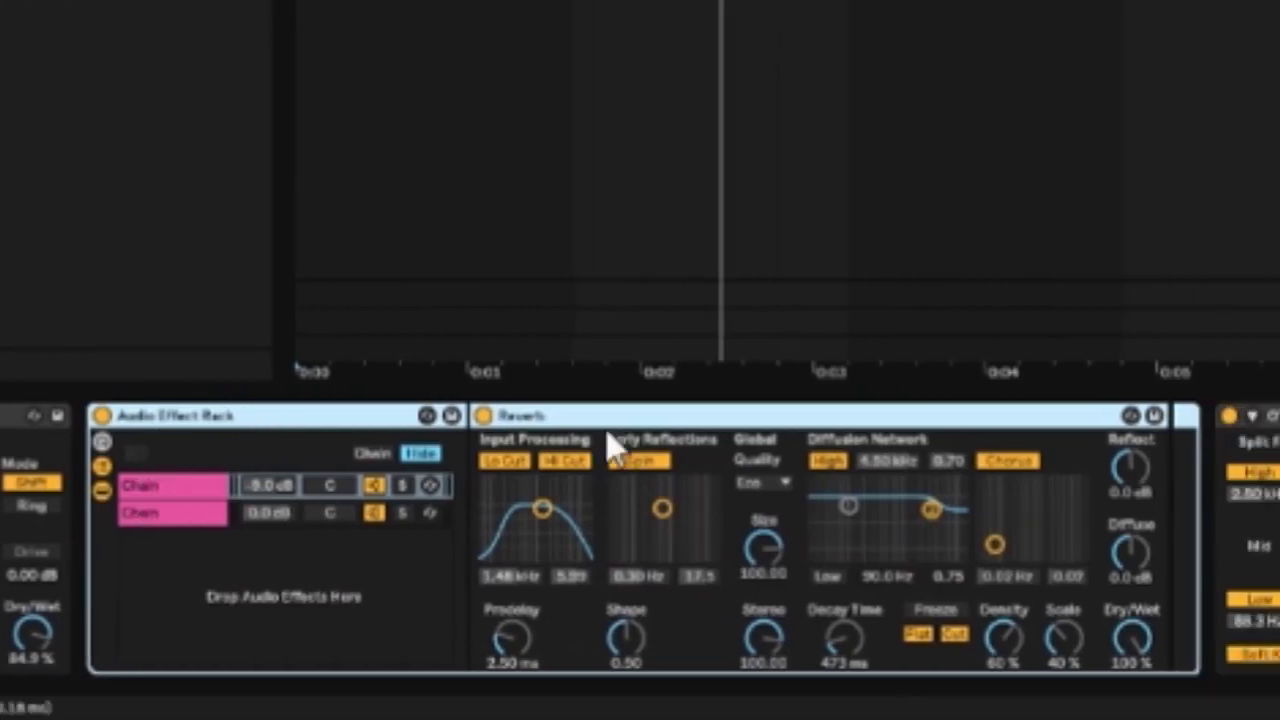
pyautogui.click(224, 486)
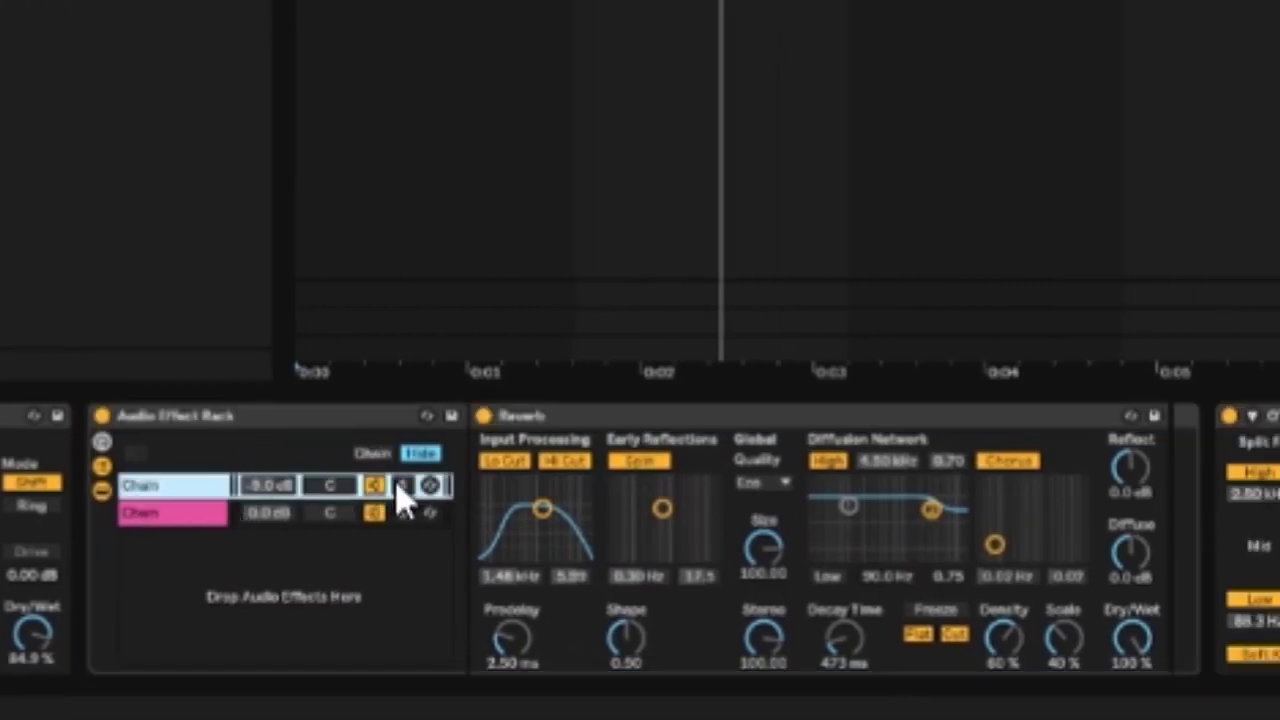
pyautogui.click(400, 485)
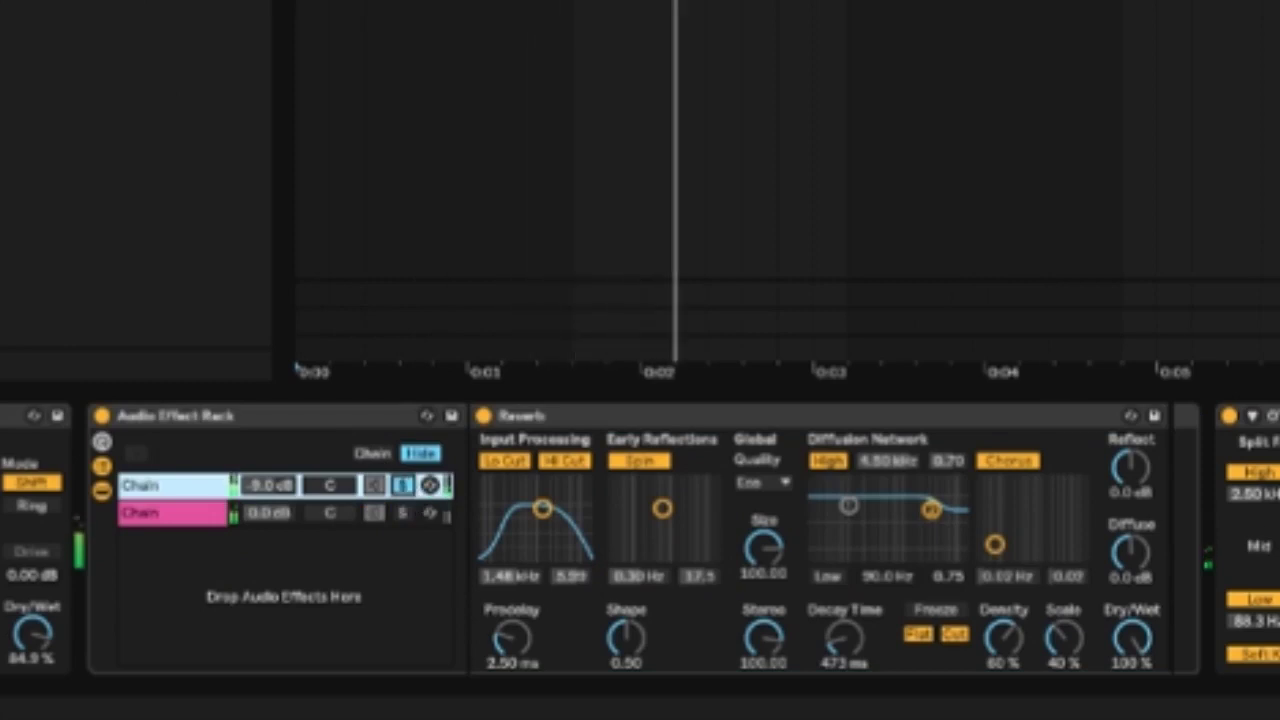
pyautogui.click(401, 486)
pyautogui.click(401, 511)
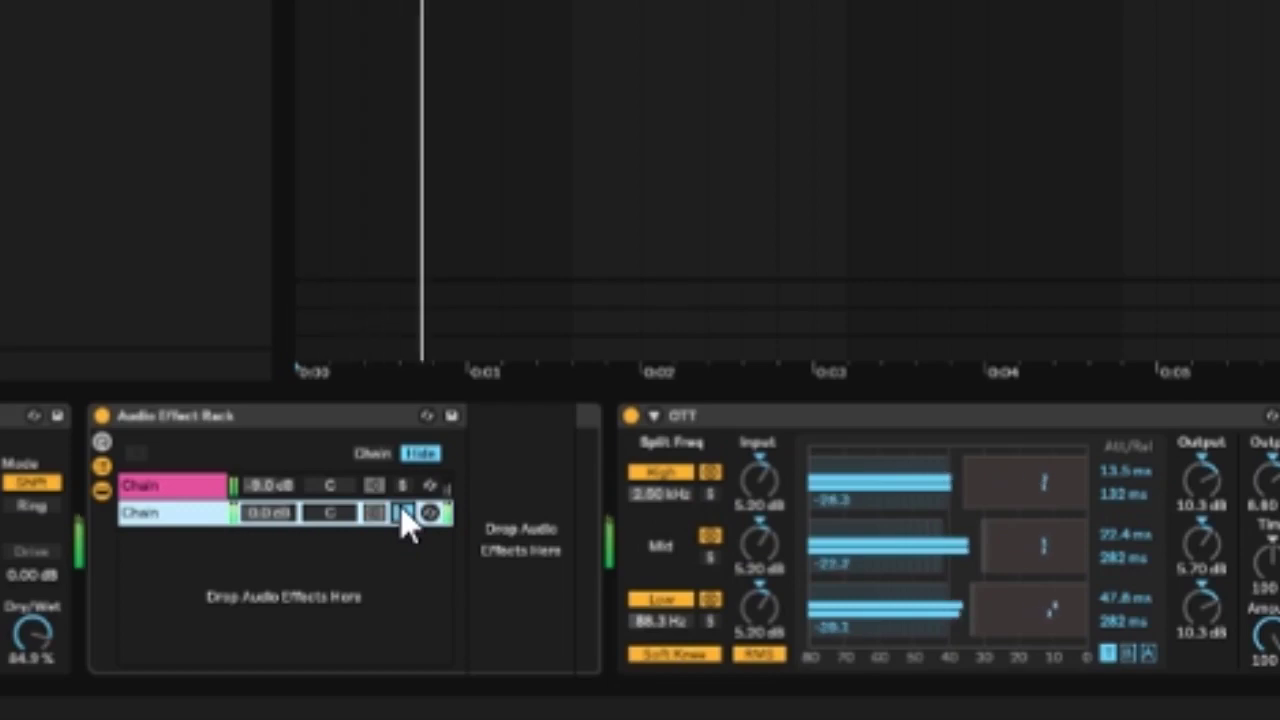
pyautogui.click(401, 511)
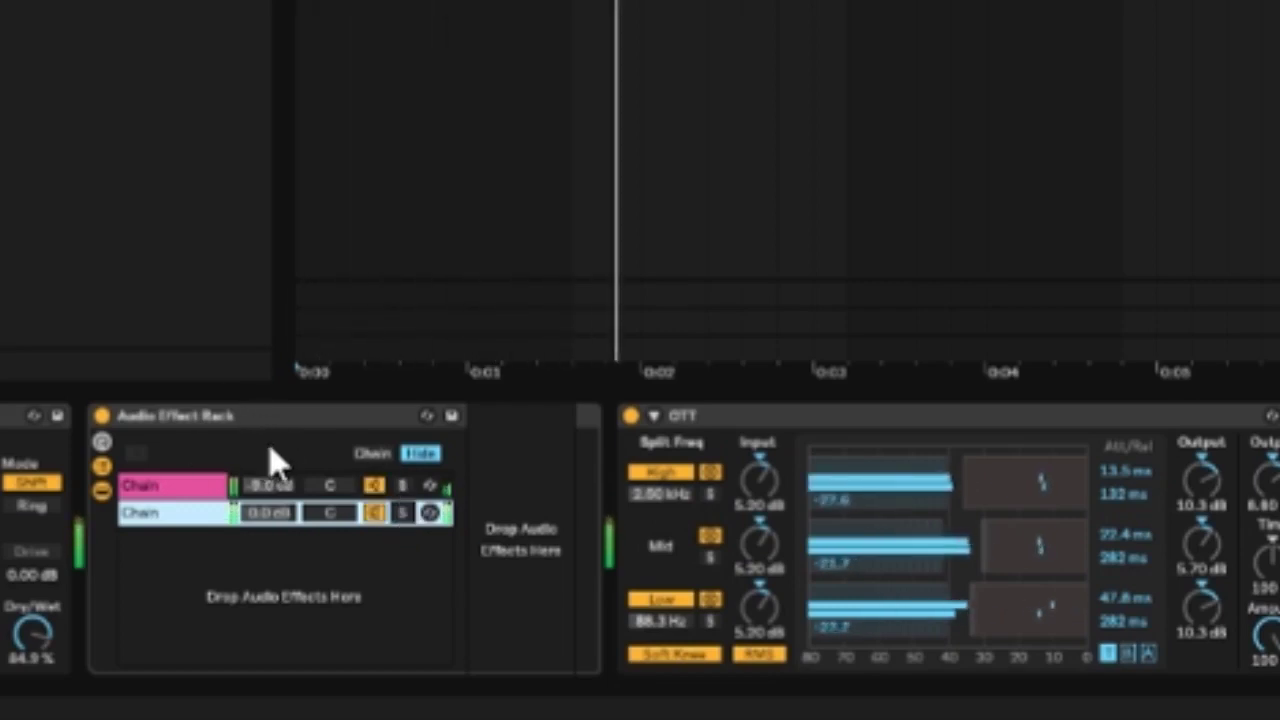
pyautogui.doubleClick(186, 418)
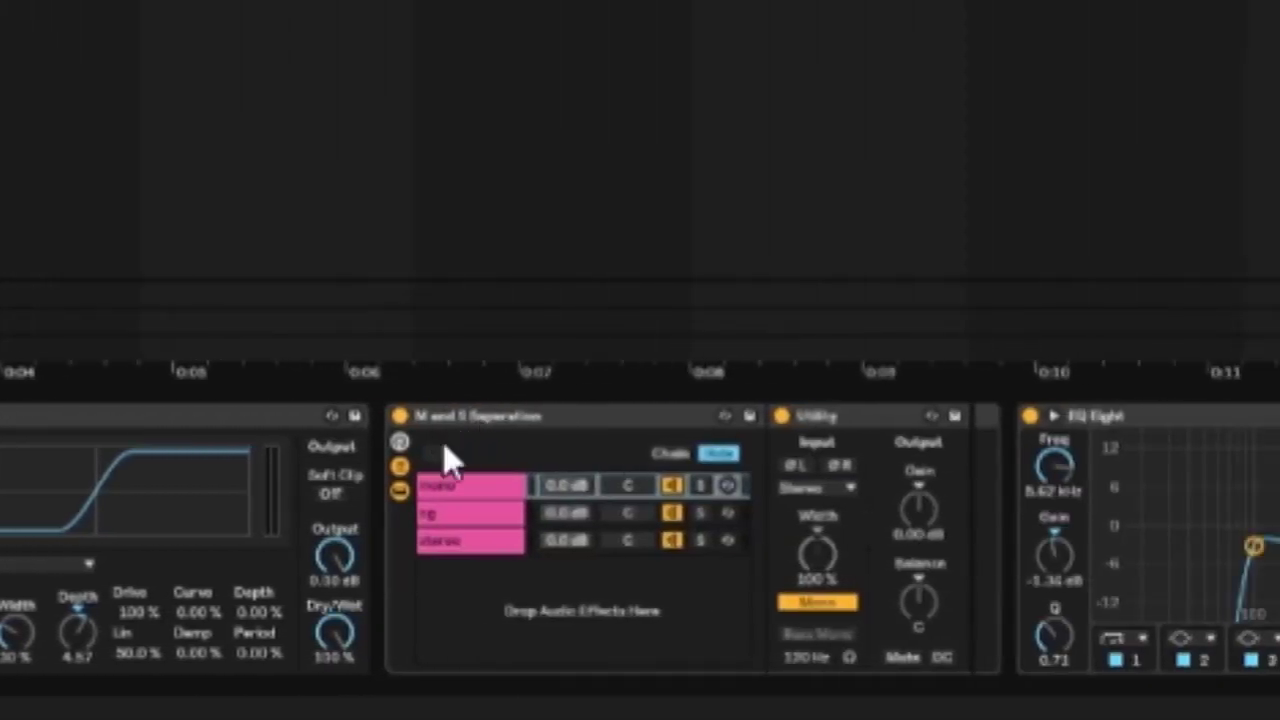
# Expand M and S Separation, compare its mono and stereo chains, fold it, and select EQ Eight.
pyautogui.doubleClick(541, 418)
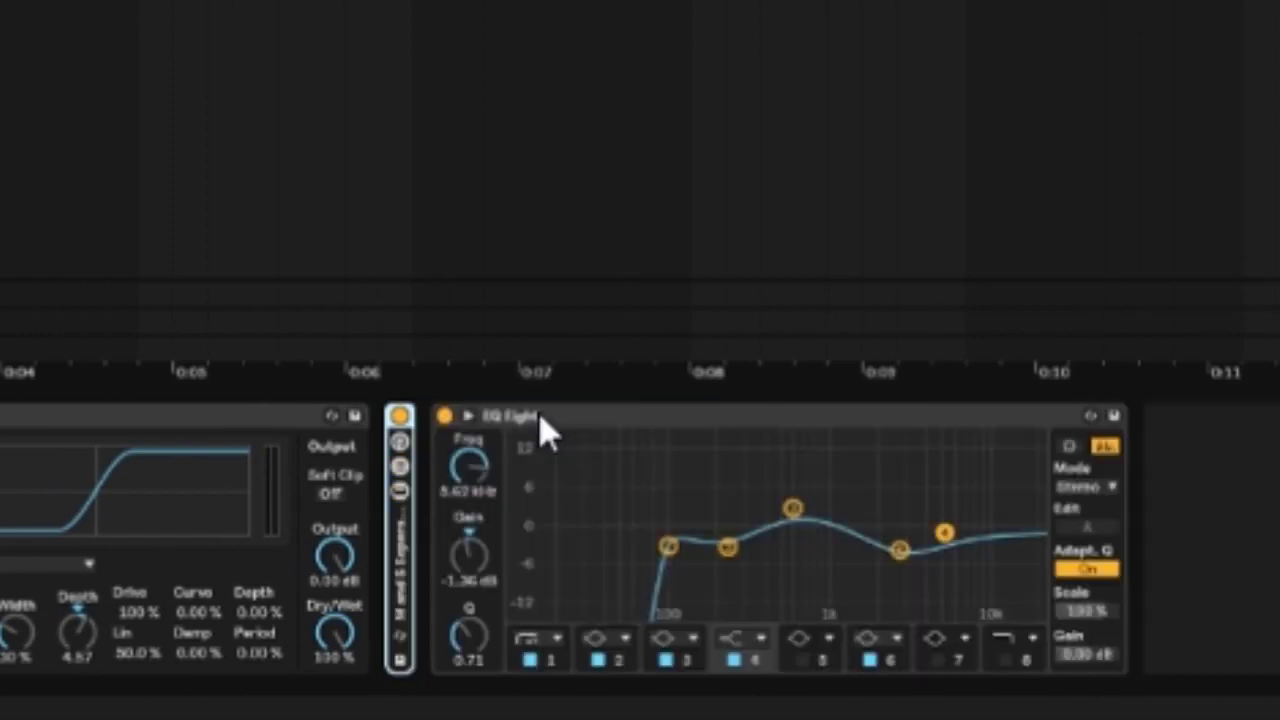
pyautogui.doubleClick(400, 527)
pyautogui.click(465, 487)
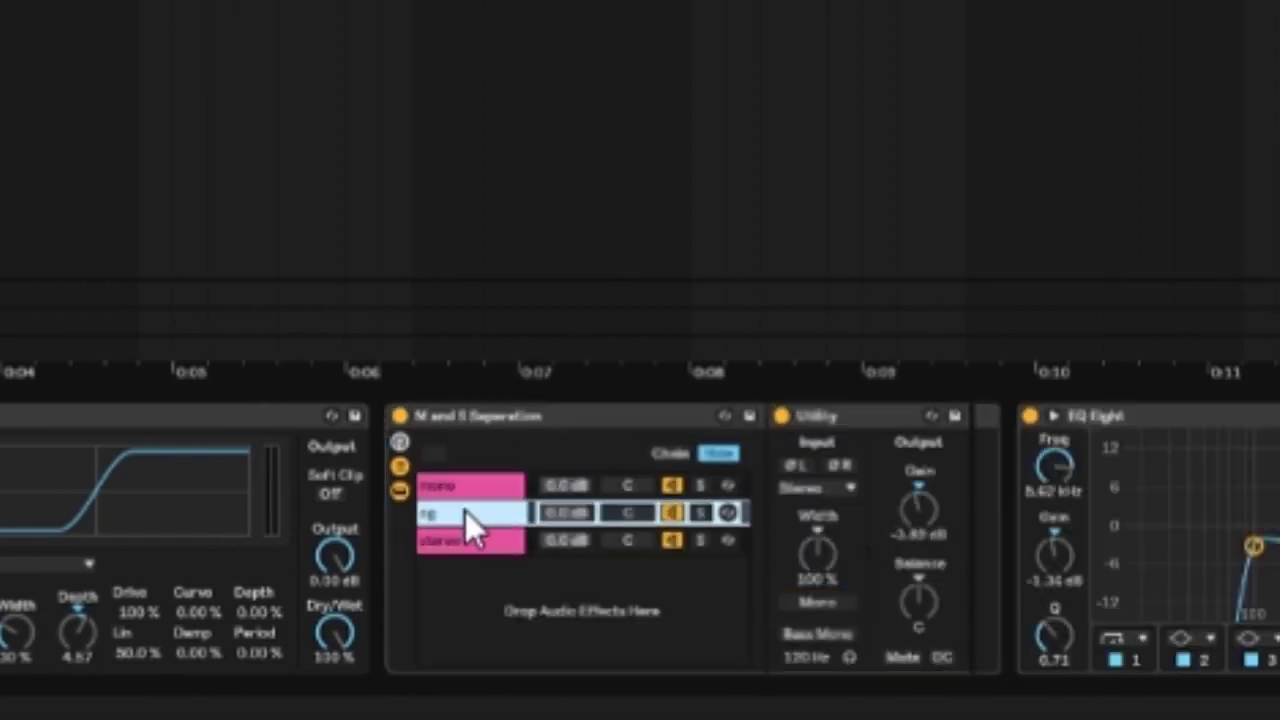
pyautogui.click(465, 543)
pyautogui.click(465, 490)
pyautogui.click(466, 545)
pyautogui.click(465, 490)
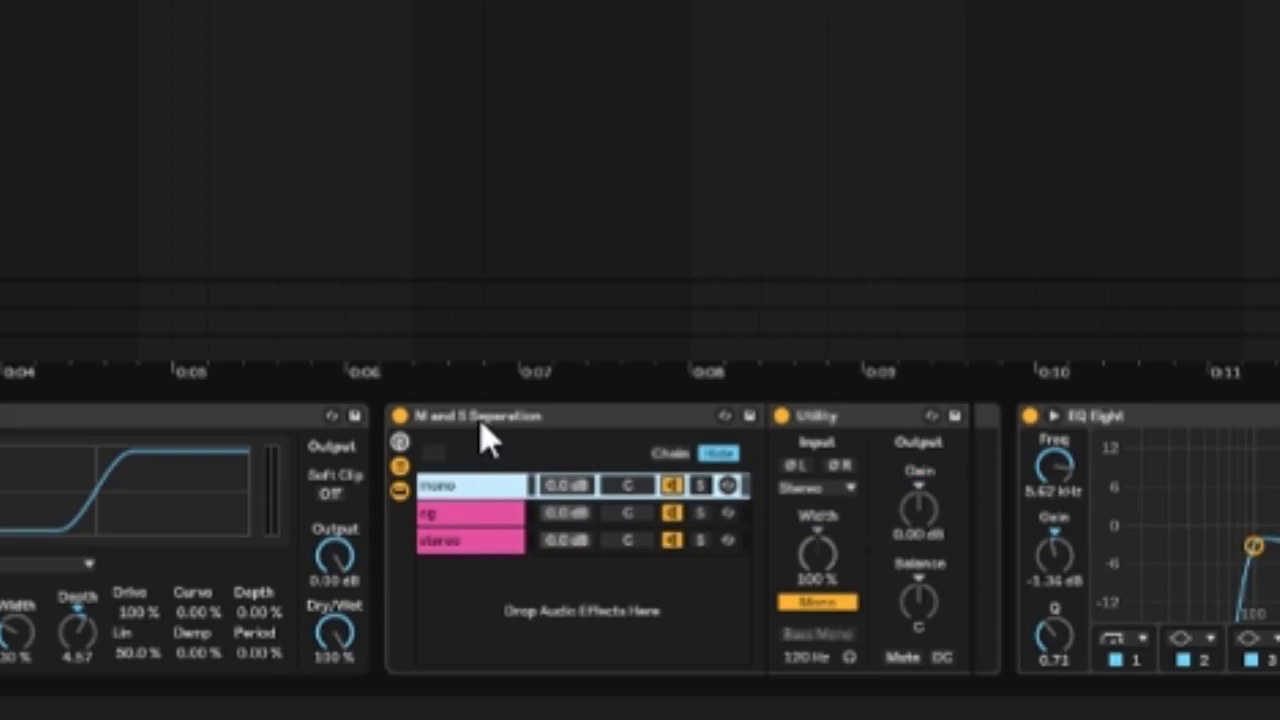
pyautogui.doubleClick(554, 420)
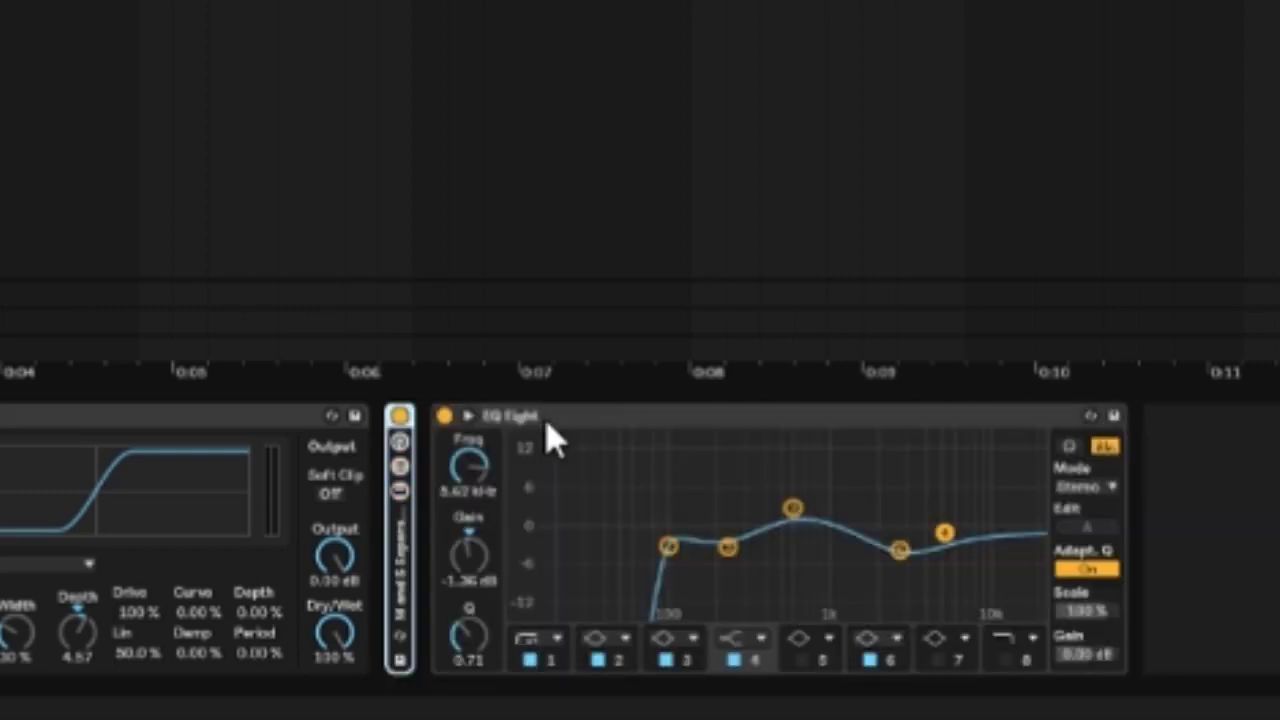
pyautogui.click(517, 420)
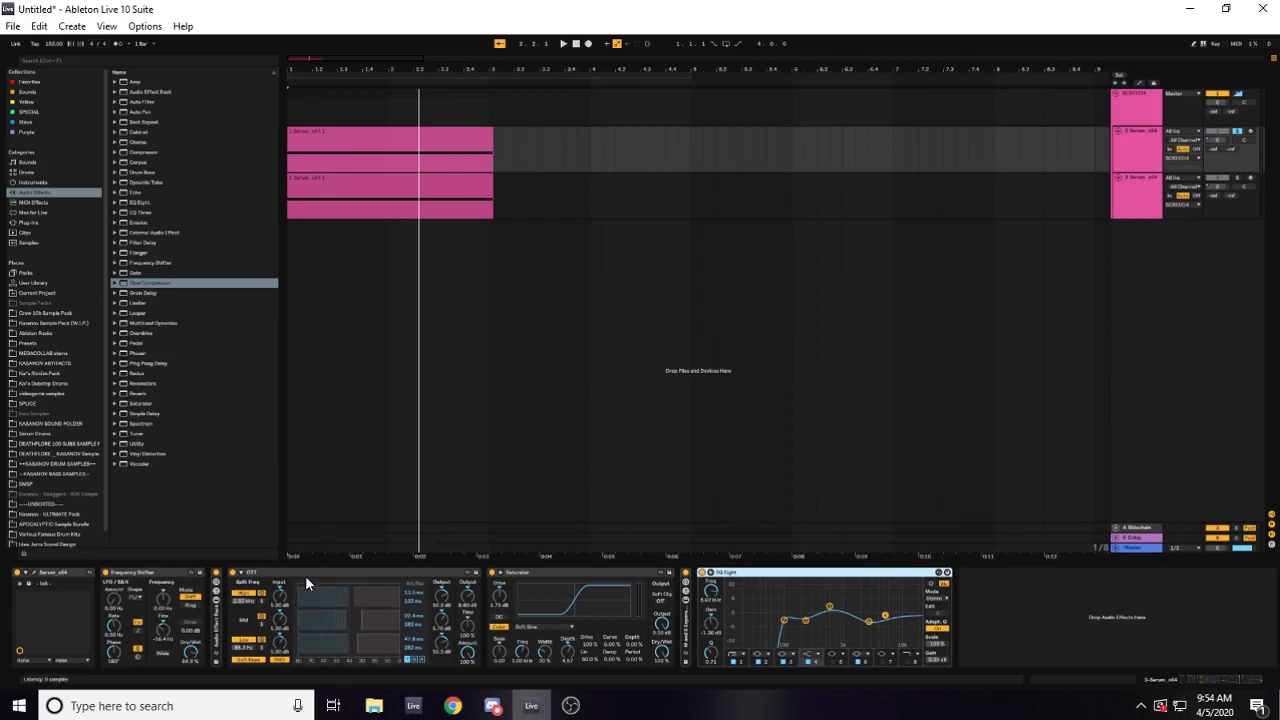
# Select the 3 Serum_x64 track, start playback, and open its Serum editor.
pyautogui.click(1168, 190)
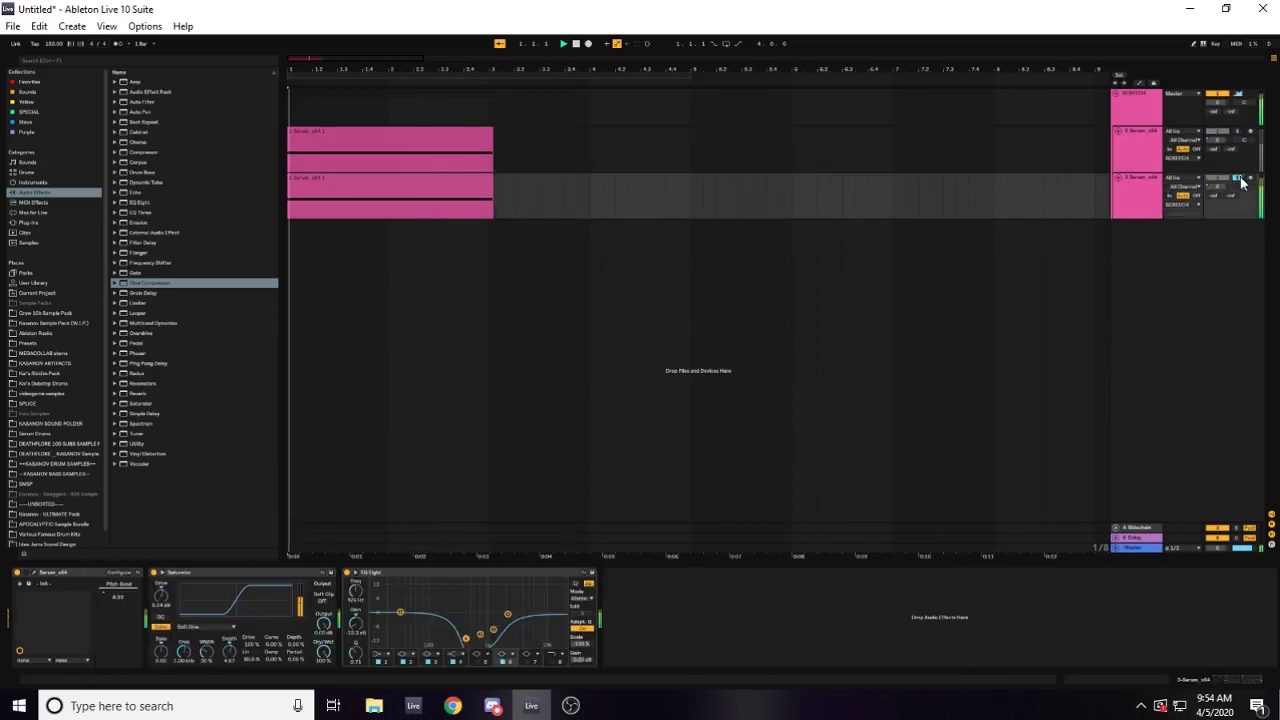
pyautogui.press('space')
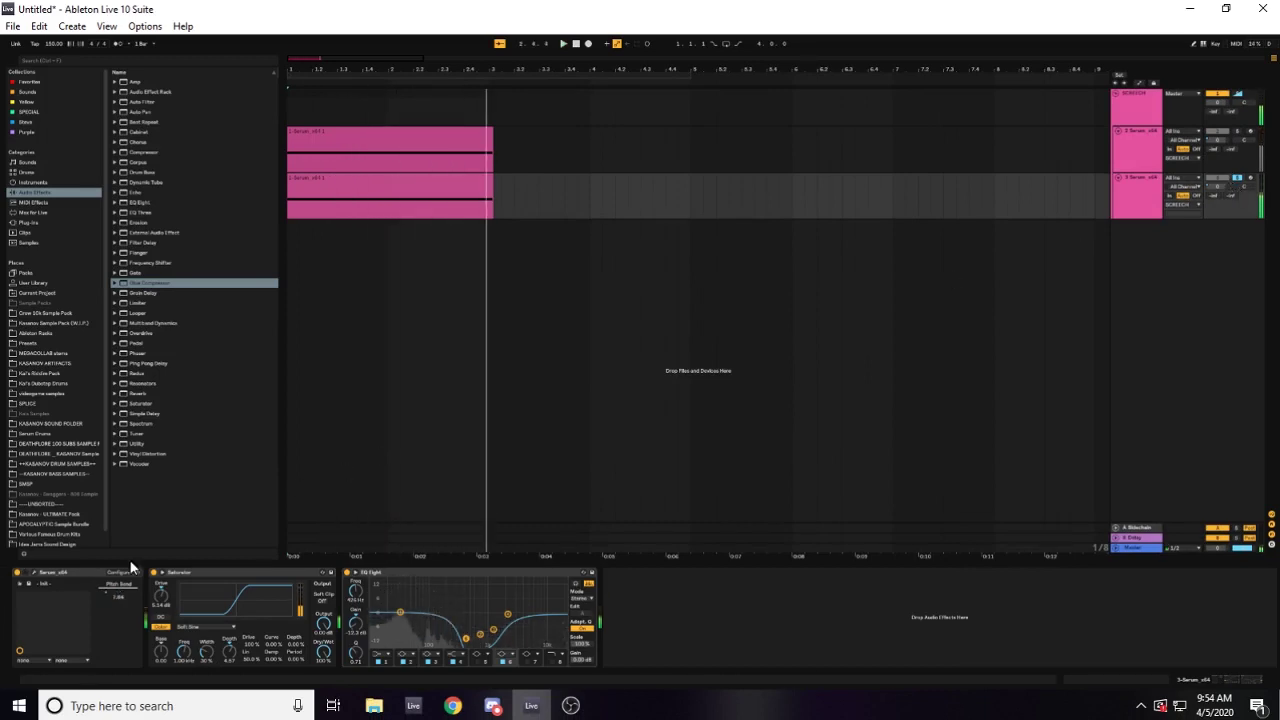
pyautogui.click(30, 582)
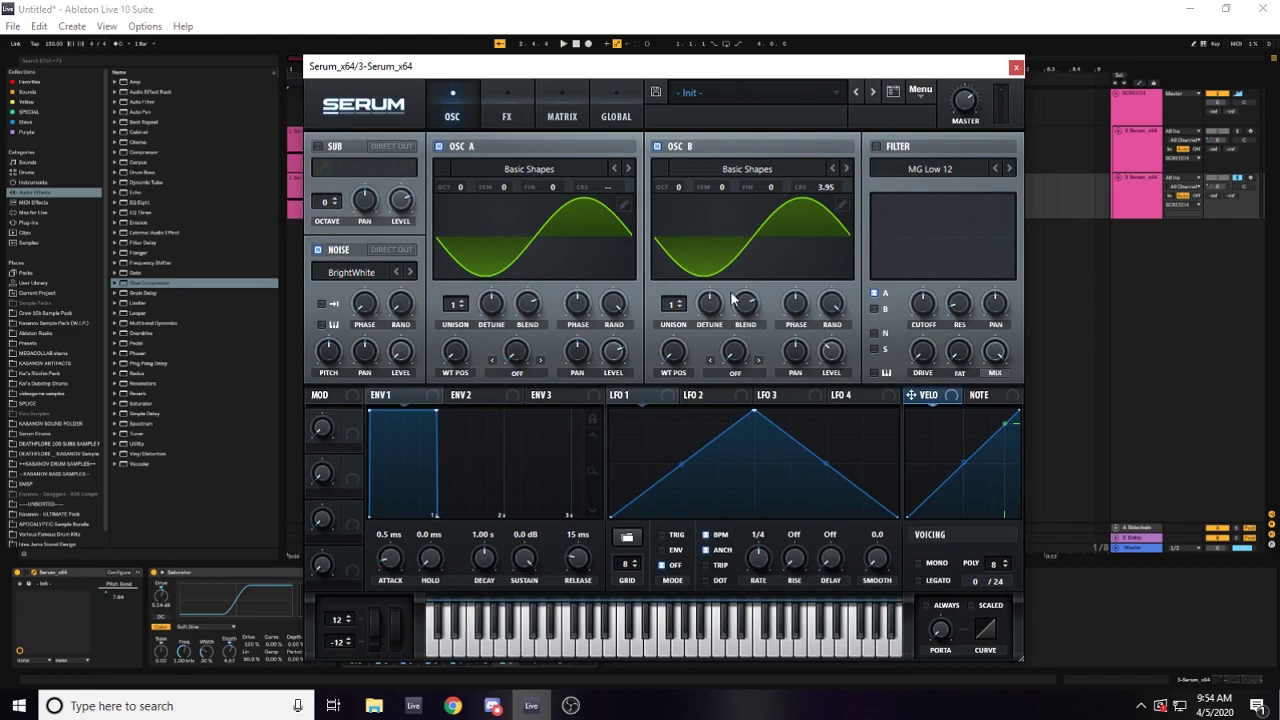
# Flip Serum between oscillator and FX pages, then play the patch with Distortion, Compressor and EQ shown.
pyautogui.click(507, 116)
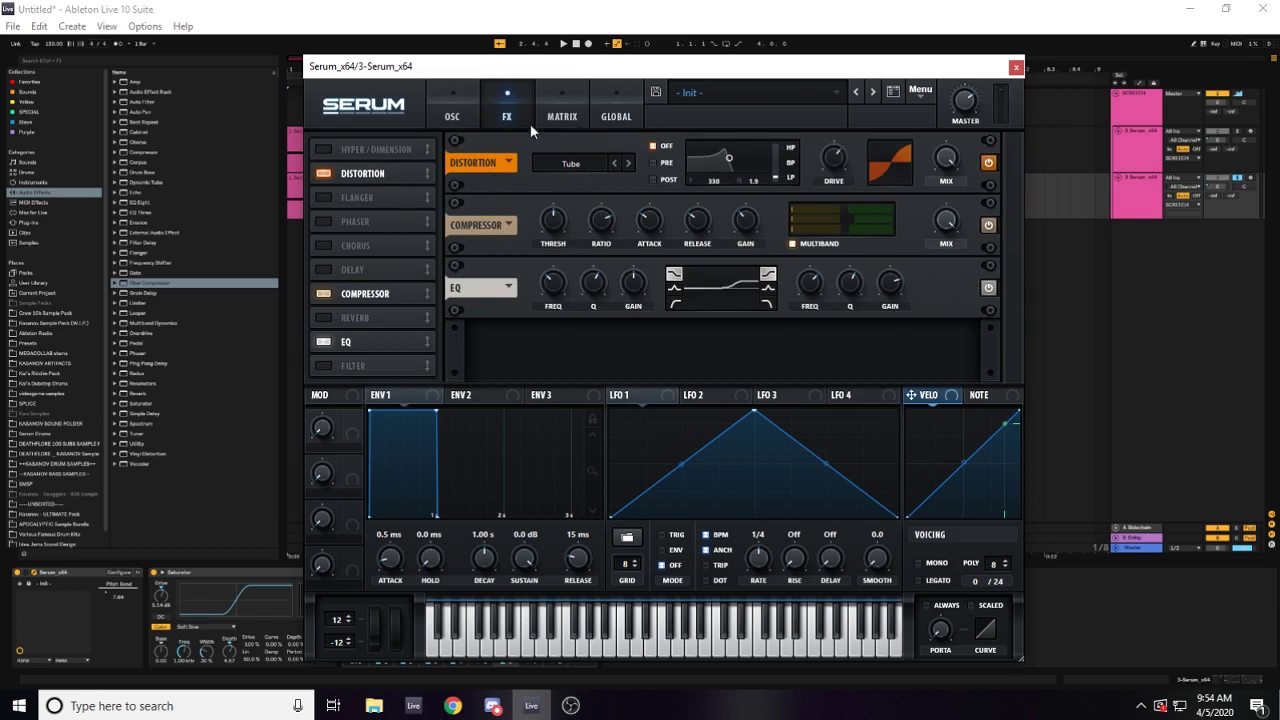
pyautogui.click(453, 114)
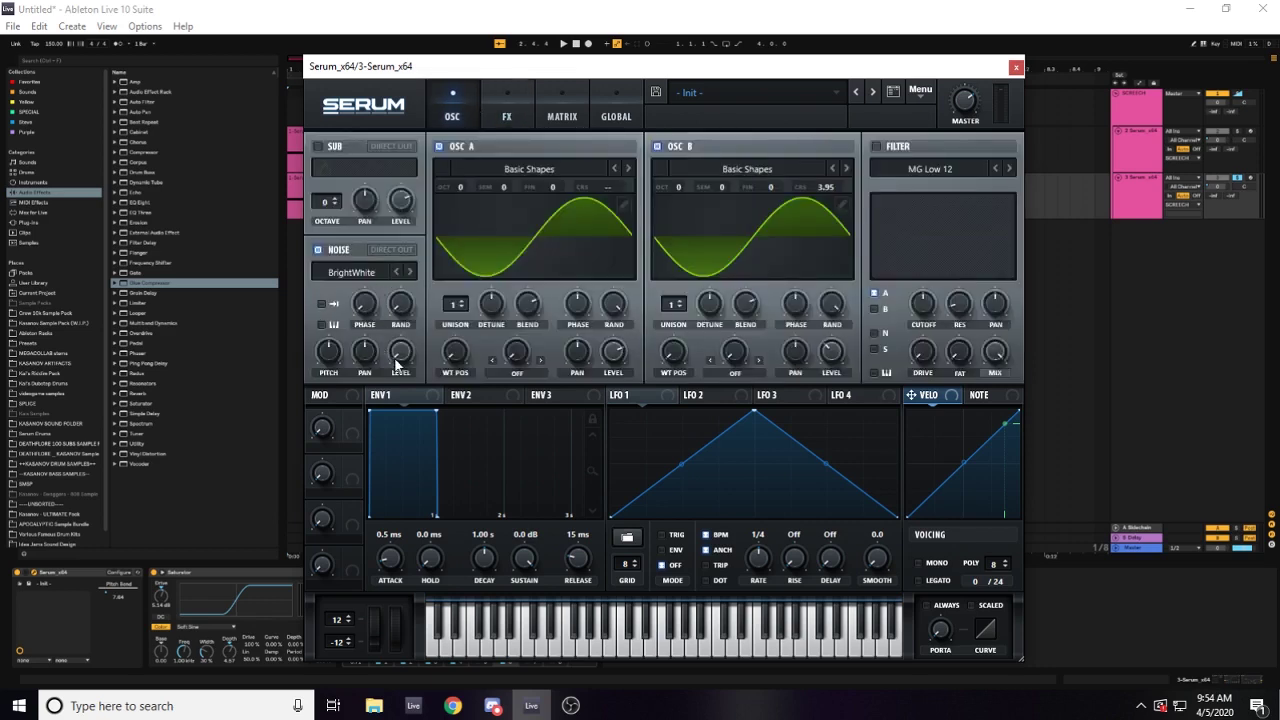
pyautogui.click(490, 117)
pyautogui.click(474, 117)
pyautogui.moveTo(400, 352)
pyautogui.press('space')
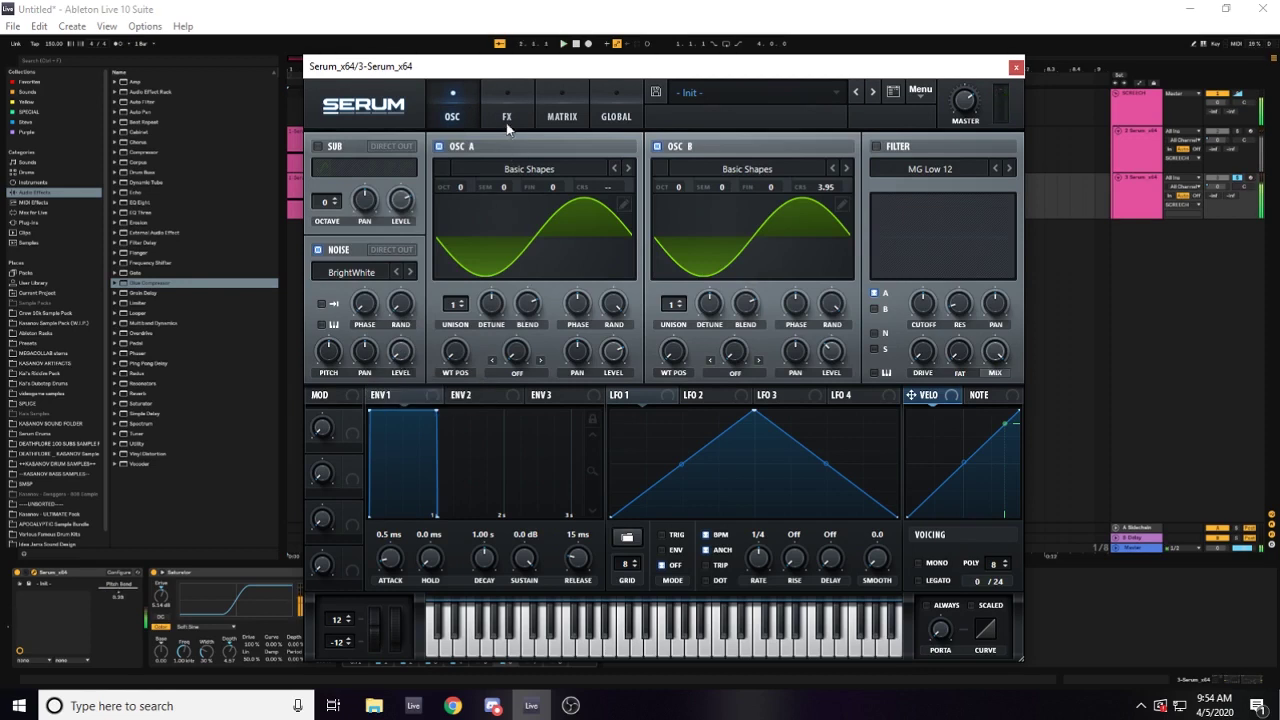
pyautogui.click(507, 118)
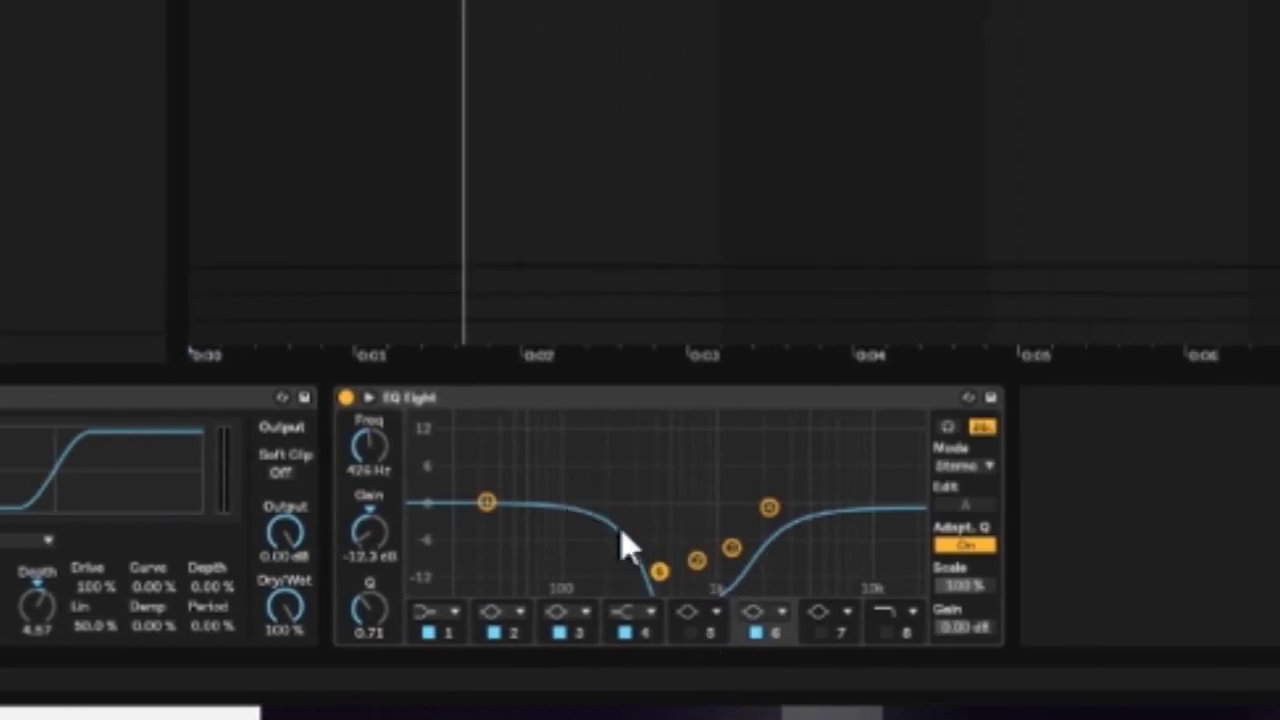
# Play the second Serum track, view the third track's devices, then turn track 2's solo off.
pyautogui.click(1170, 150)
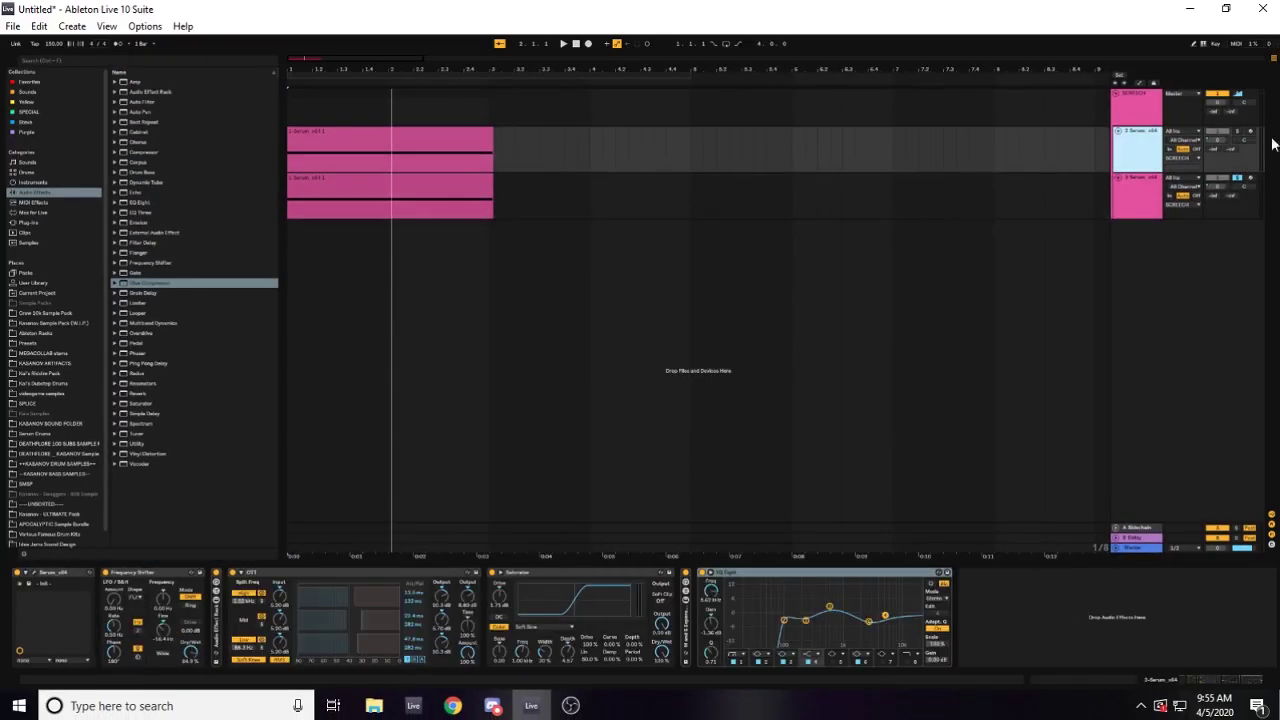
pyautogui.press('space')
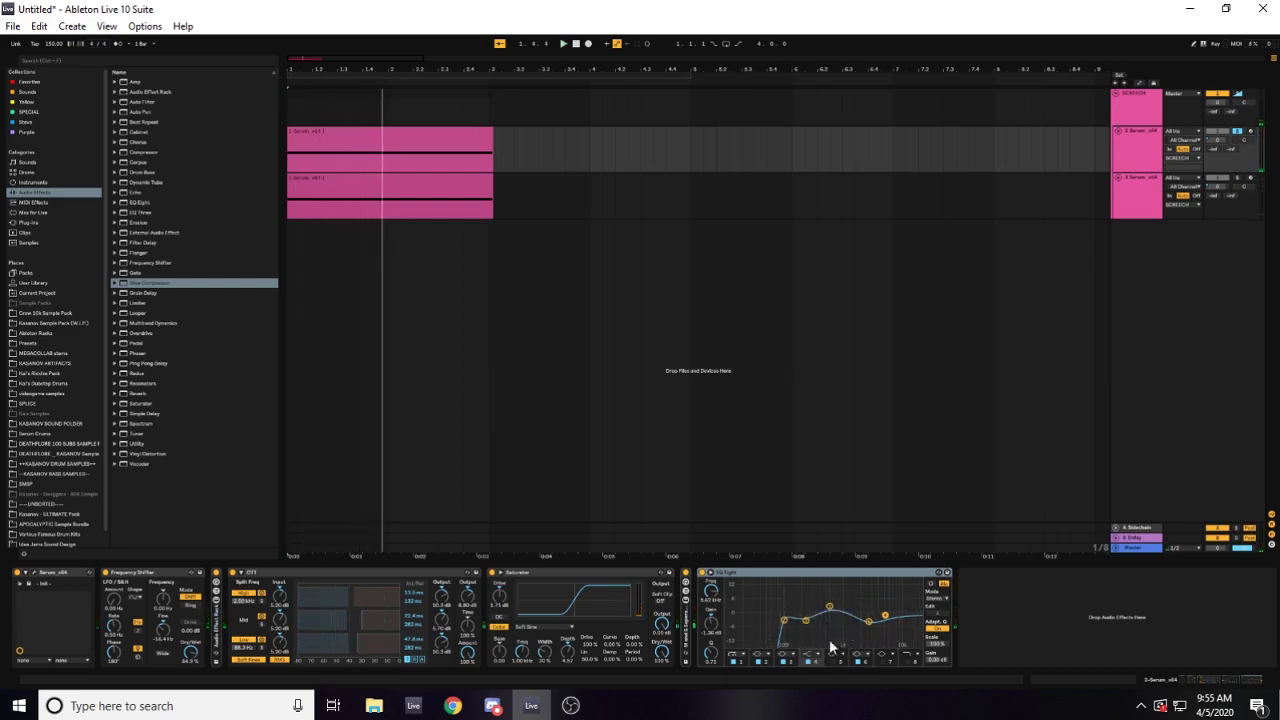
pyautogui.click(1123, 205)
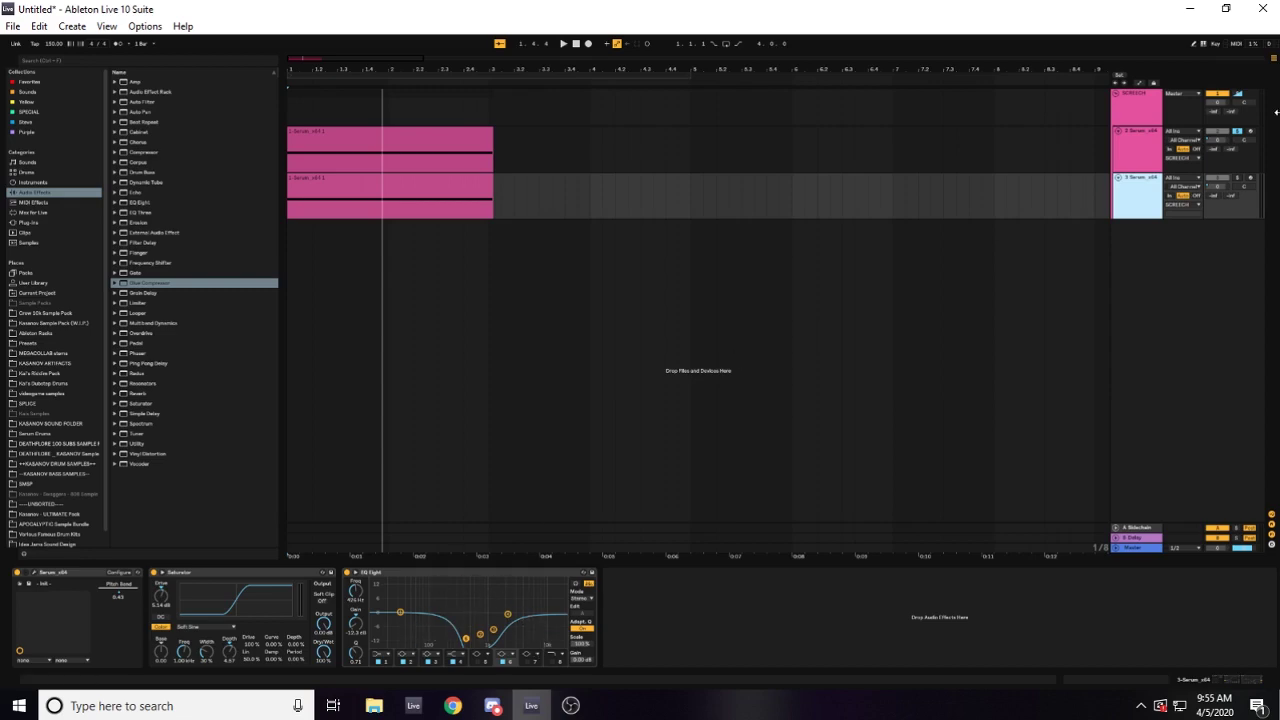
pyautogui.click(1237, 132)
pyautogui.click(1140, 118)
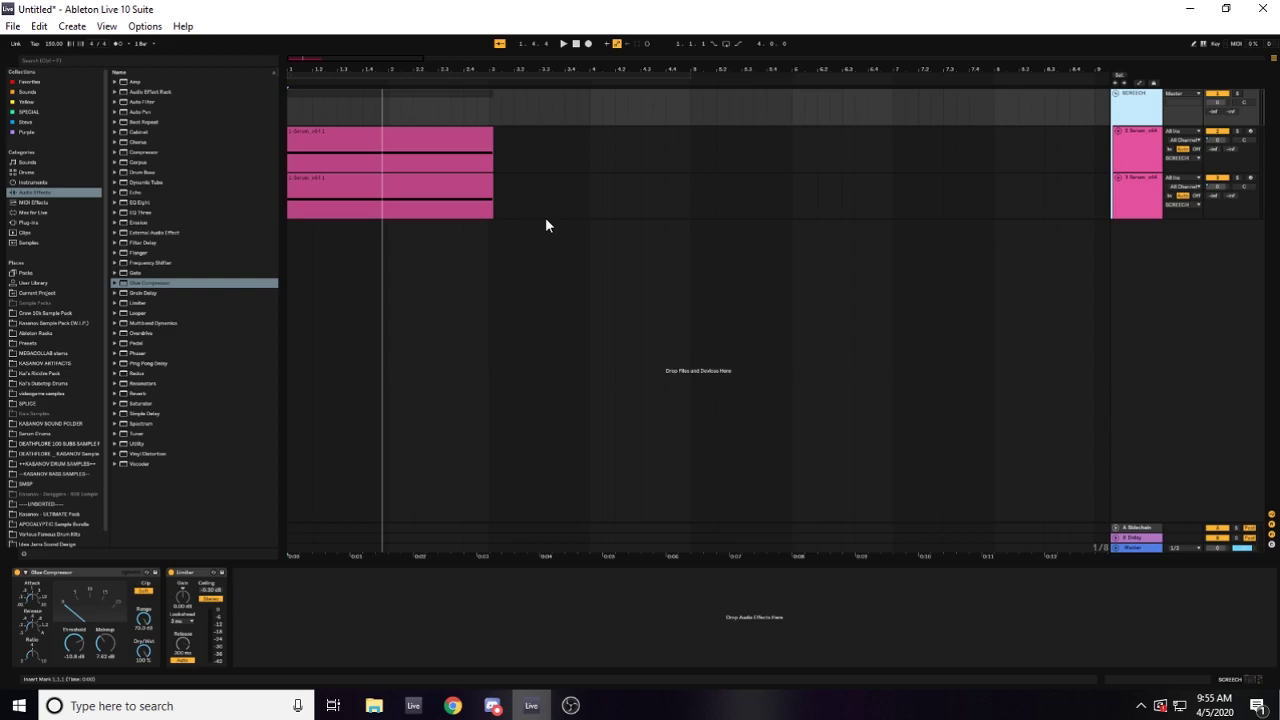
pyautogui.click(1116, 94)
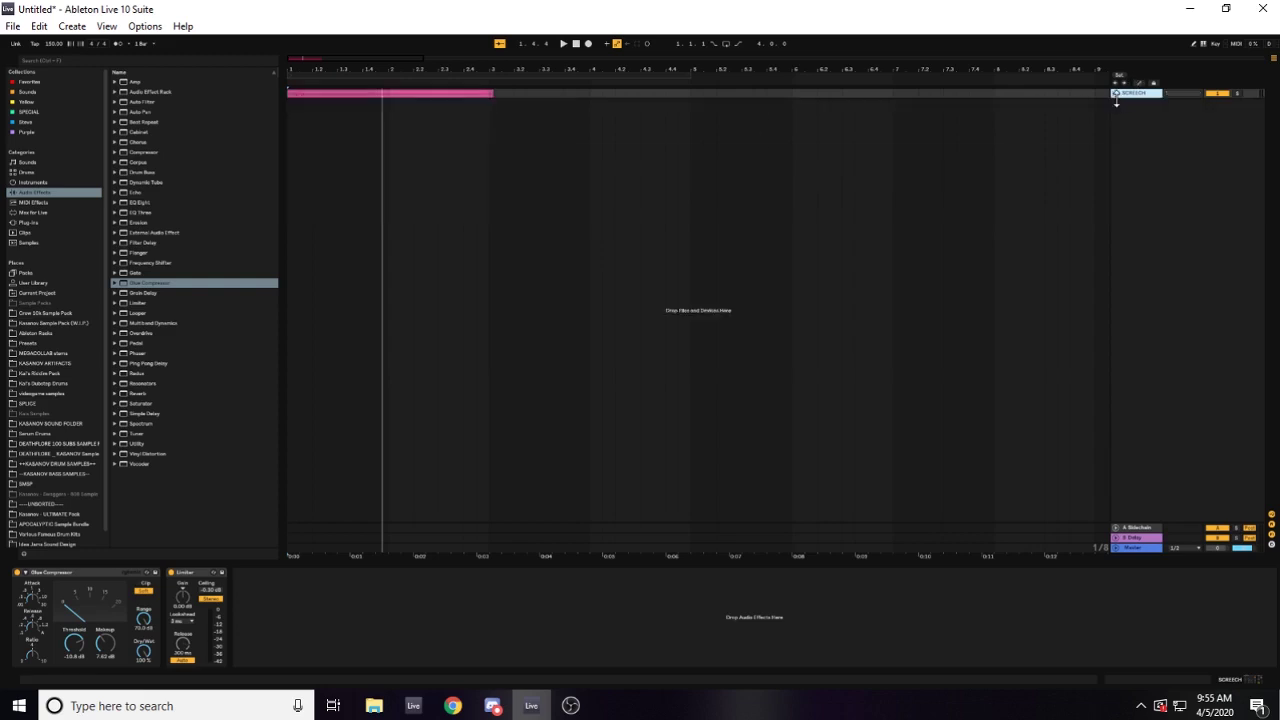
pyautogui.click(1116, 94)
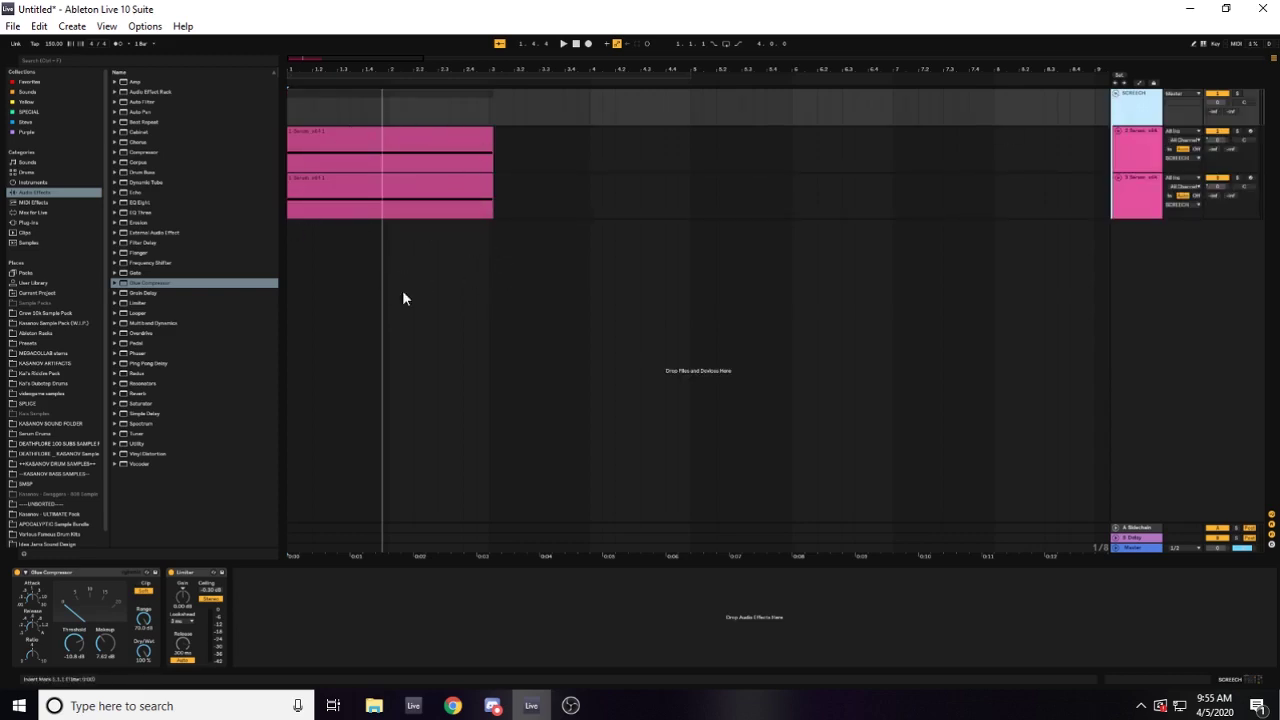
pyautogui.click(494, 200)
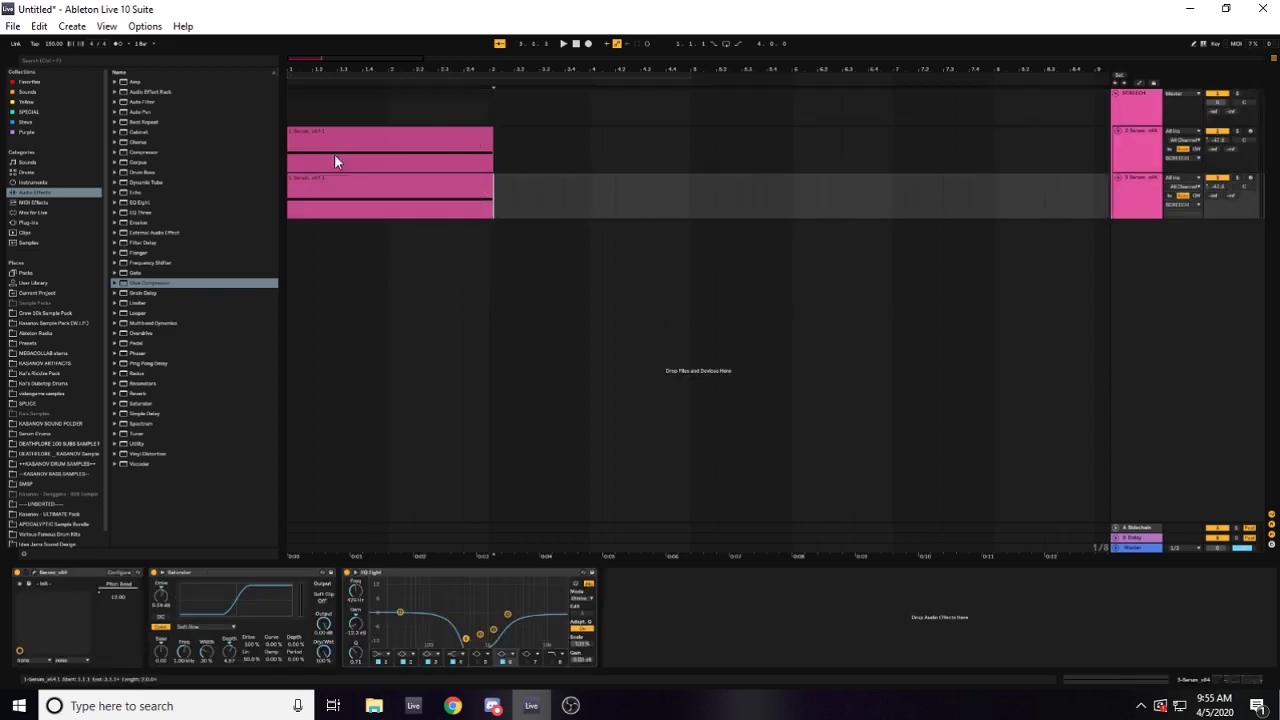